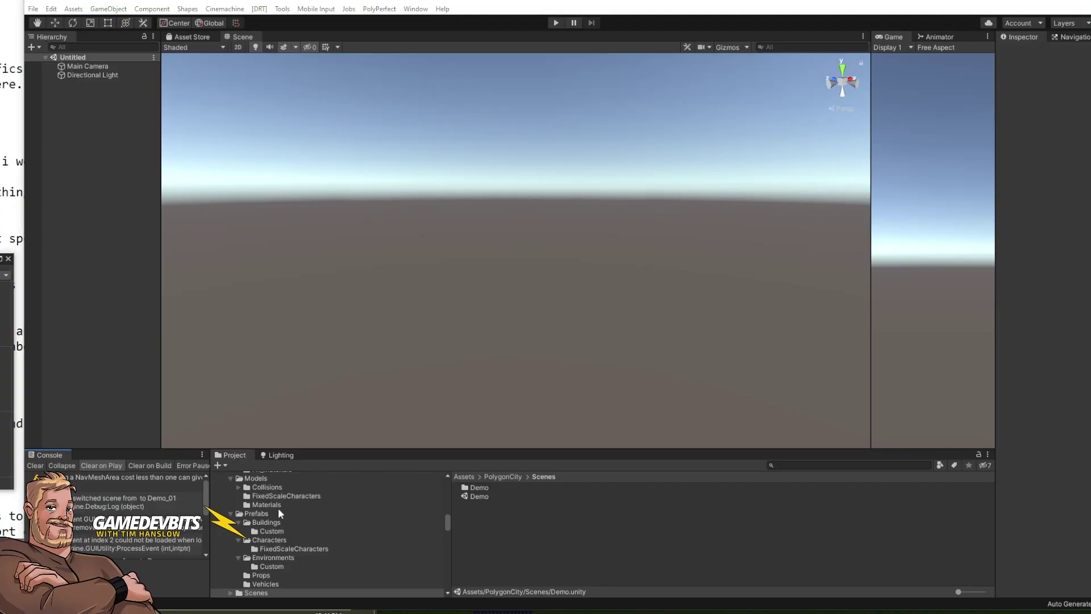
# Open the Demo scene from the PolygonCity Scenes folder
pyautogui.doubleClick(480, 497)
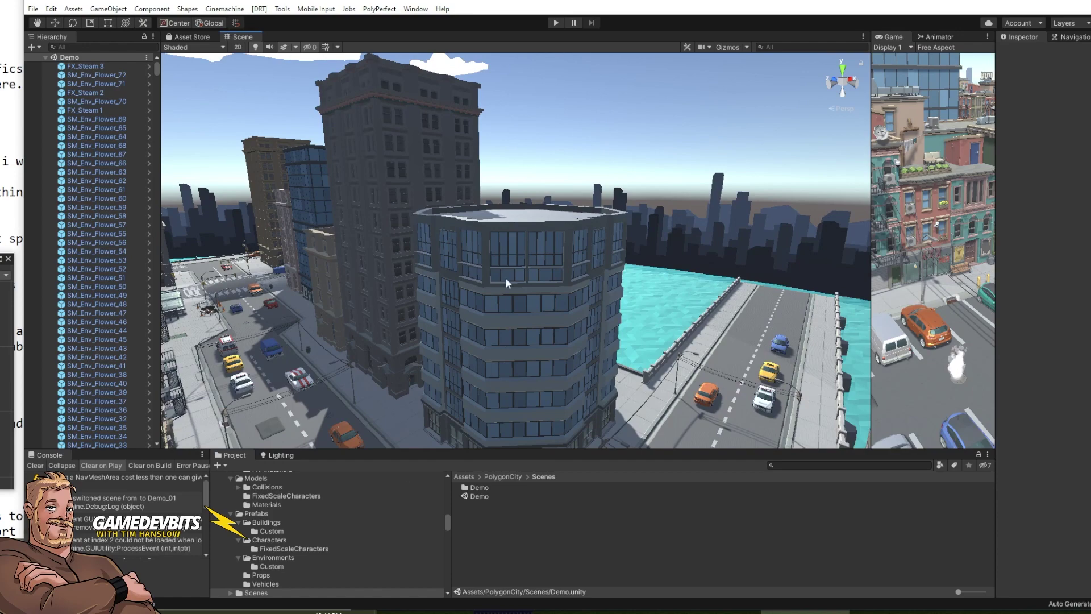
pyautogui.moveTo(555, 317); pyautogui.dragTo(597, 327, button='right')
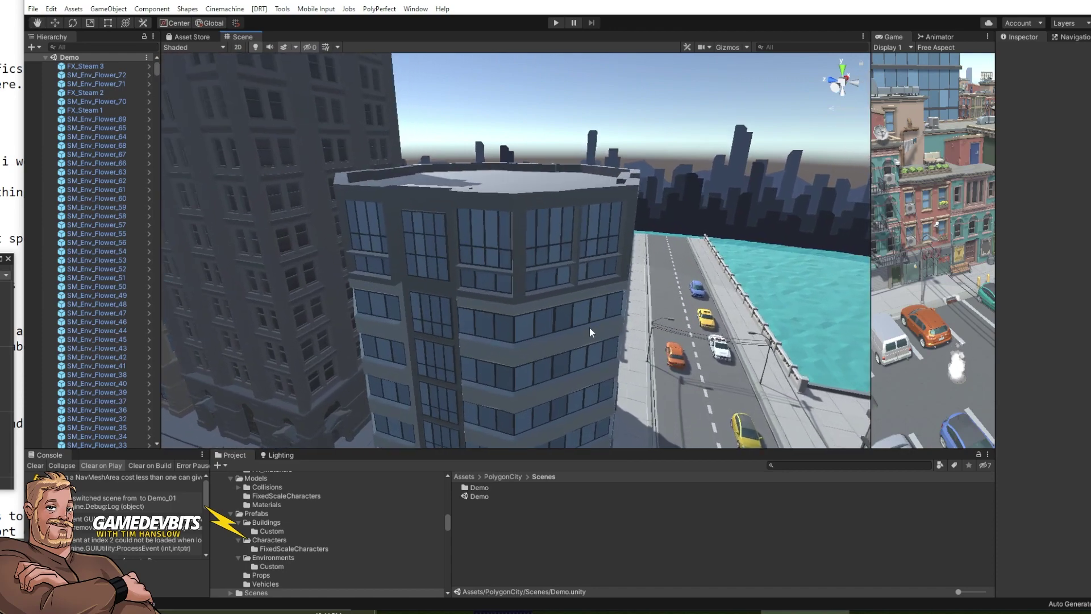
# Raise the upper section of the octagonal office building, starting at the storey just below its tall-windowed top, off the rest of the tower
pyautogui.click(543, 344)
pyautogui.press('f')
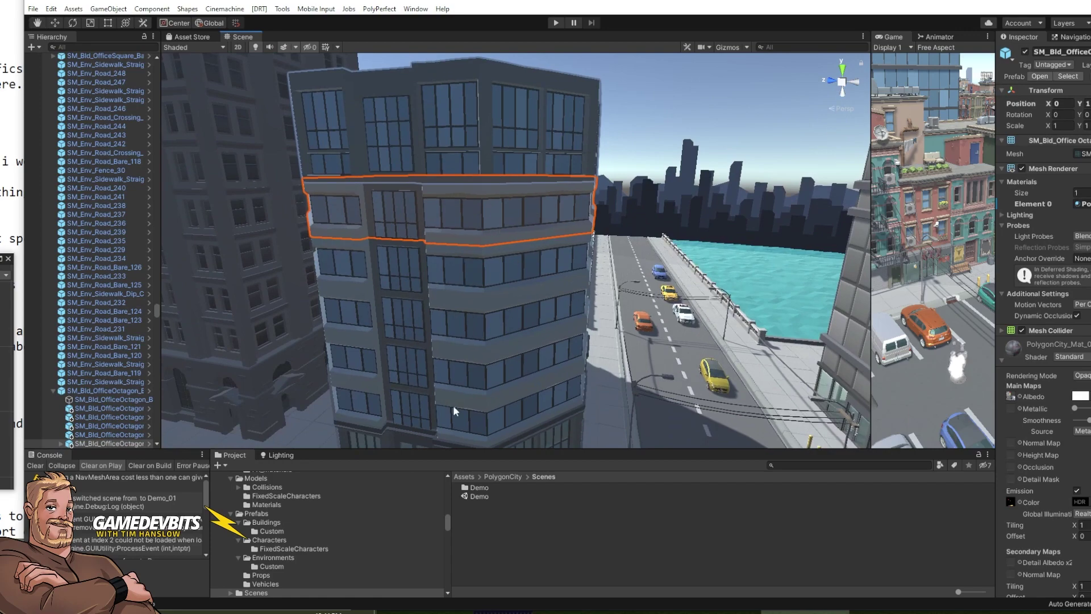
pyautogui.moveTo(522, 305); pyautogui.dragTo(491, 250, button='right')
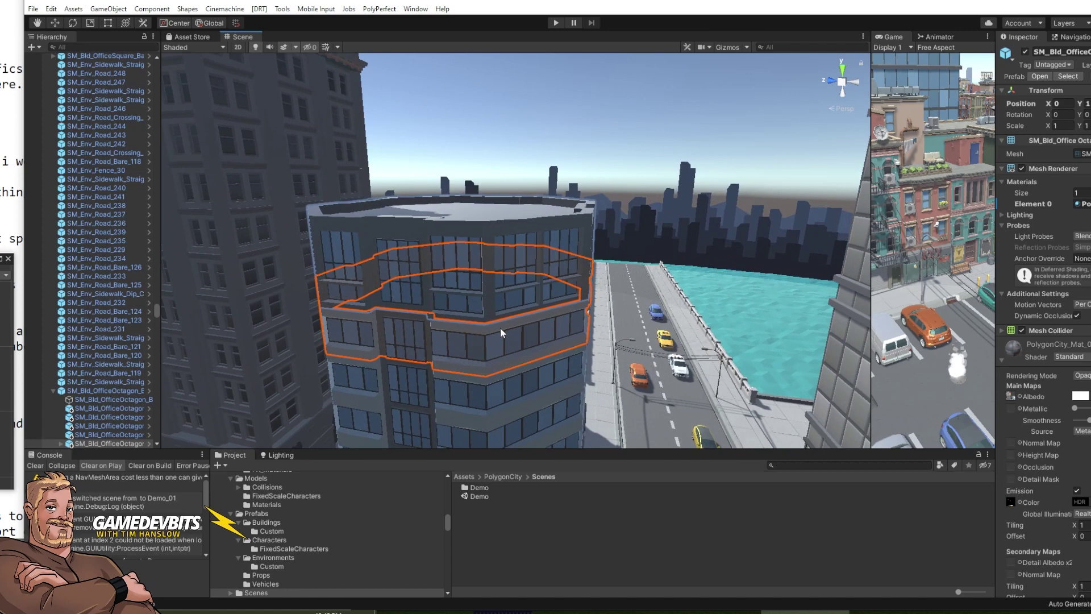
pyautogui.press('w')
pyautogui.moveTo(465, 215); pyautogui.dragTo(477, 151)
# Raise the now uppermost storey of the remaining octagonal tower so it floats separately between the lower and upper sections
pyautogui.click(485, 380)
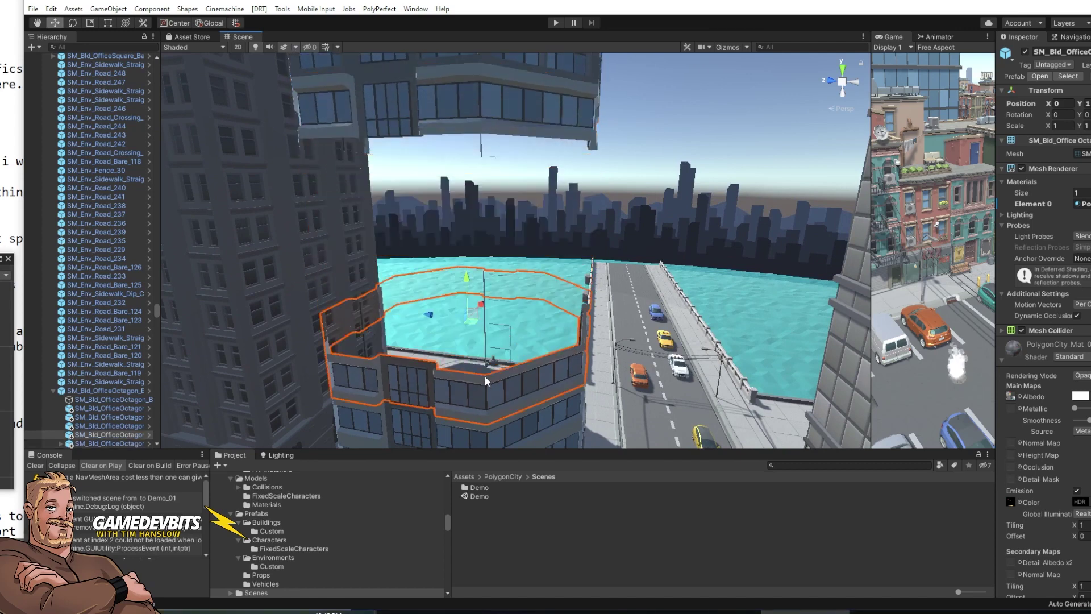
pyautogui.moveTo(469, 275); pyautogui.dragTo(470, 200)
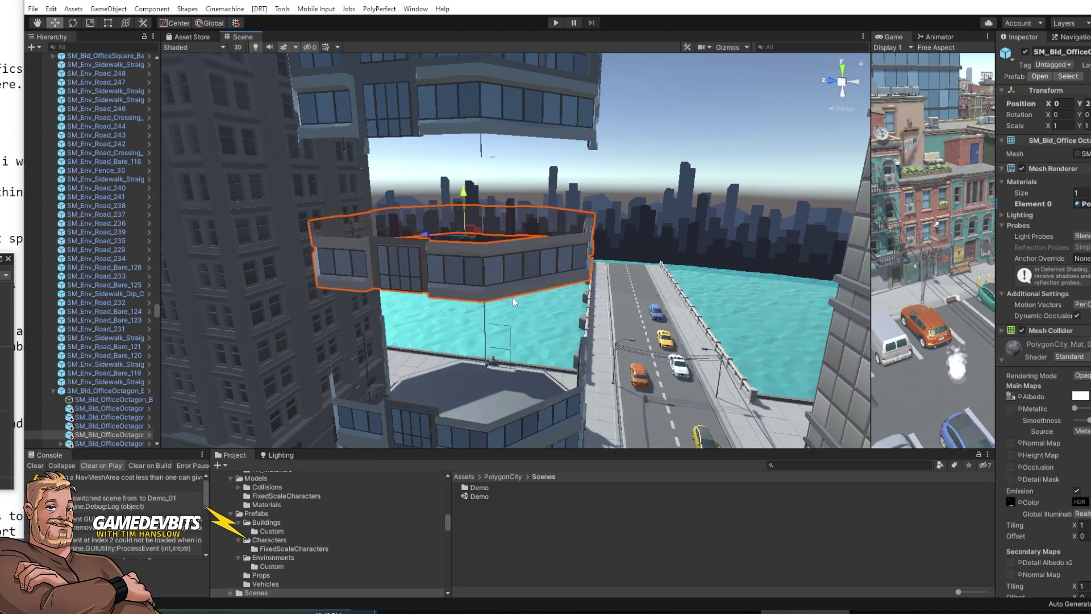
pyautogui.scroll(1, 521, 310)
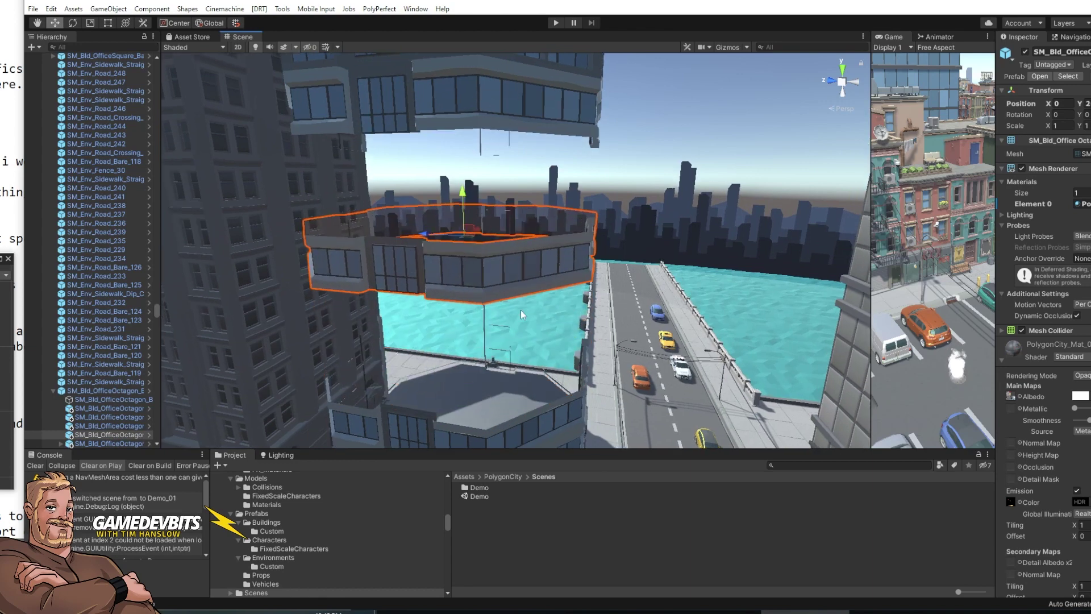
# Show the ProBuilder tools and convert the separated storey into an editable ProBuilder mesh
pyautogui.click(282, 9)
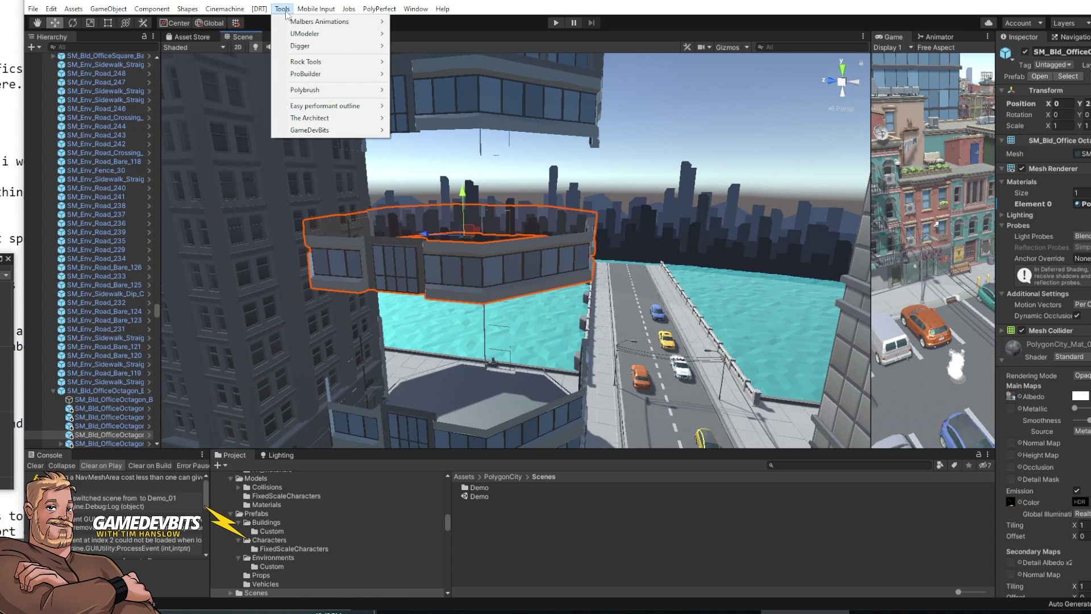
pyautogui.moveTo(349, 75)
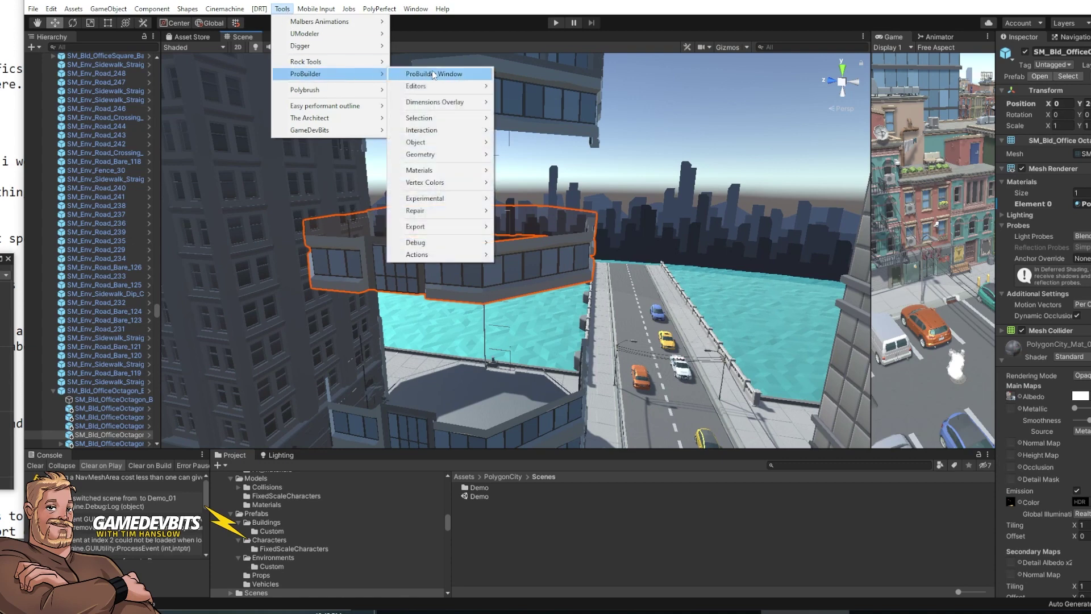
pyautogui.click(423, 74)
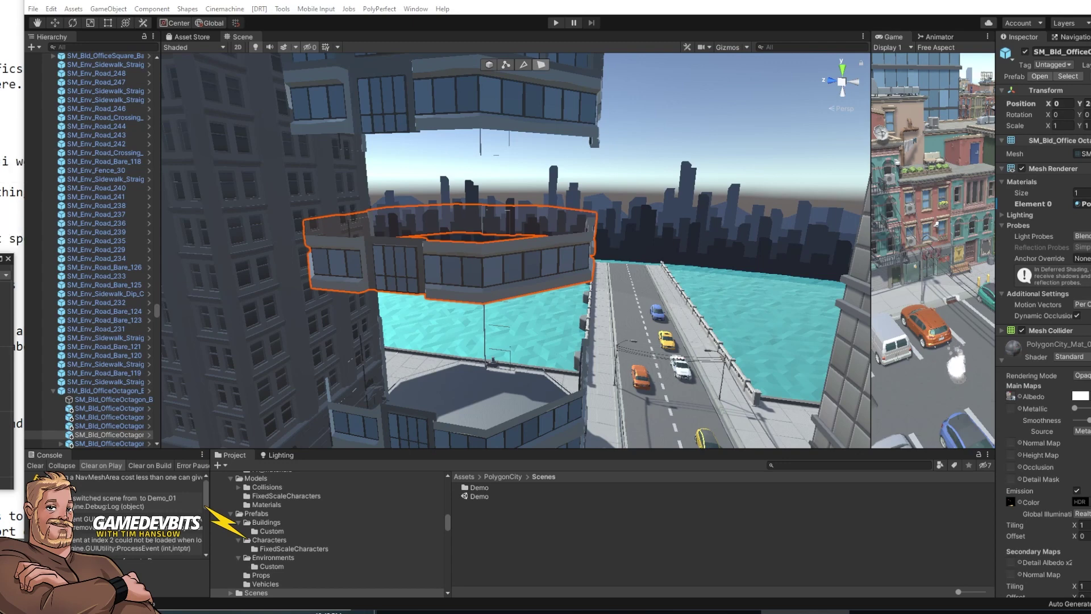
pyautogui.moveTo(0, 92); pyautogui.dragTo(176, 96)
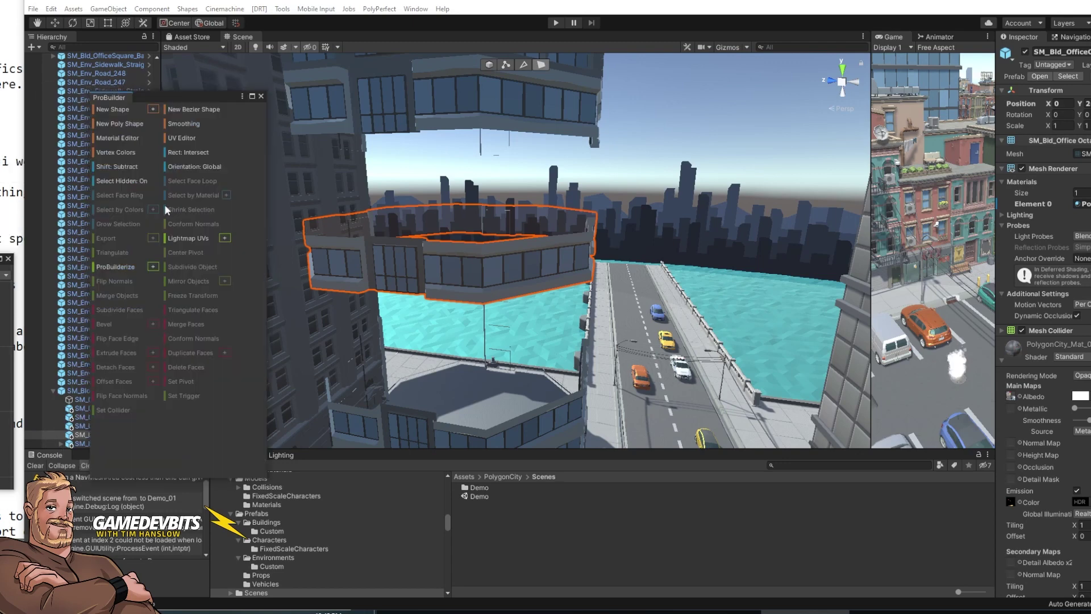
pyautogui.click(112, 268)
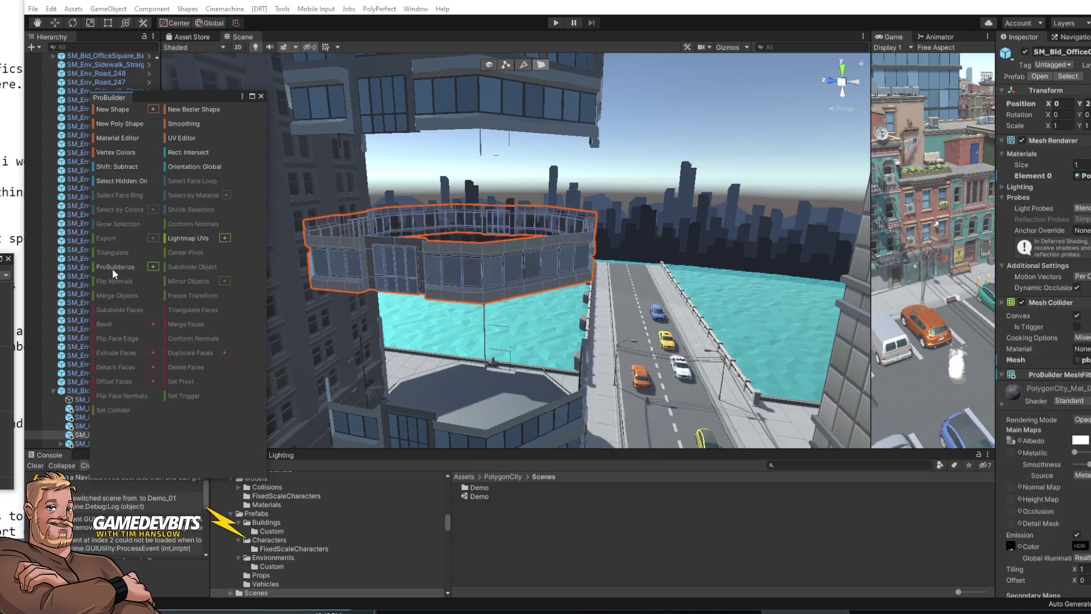
pyautogui.scroll(4, 654, 255)
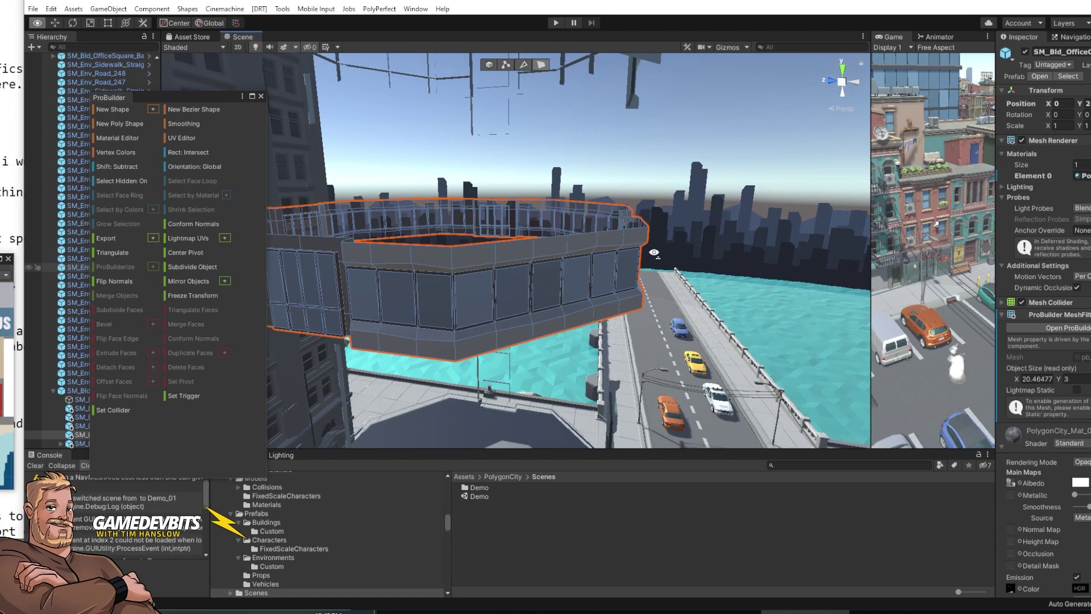
pyautogui.press('f')
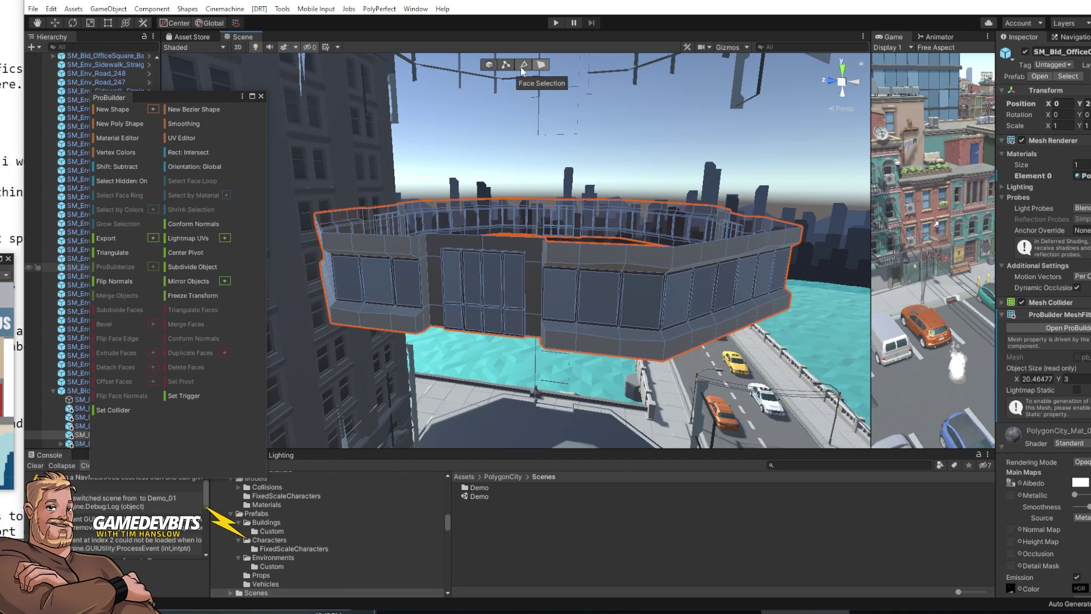
# Select all open holes of the storey in vertex mode and fill them
pyautogui.click(505, 66)
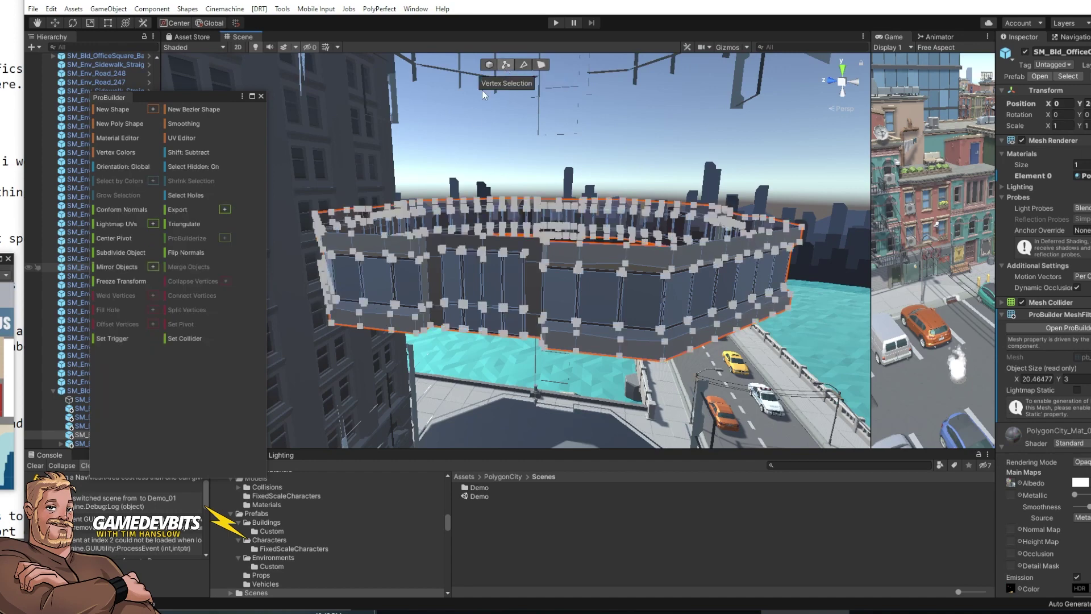
pyautogui.click(192, 195)
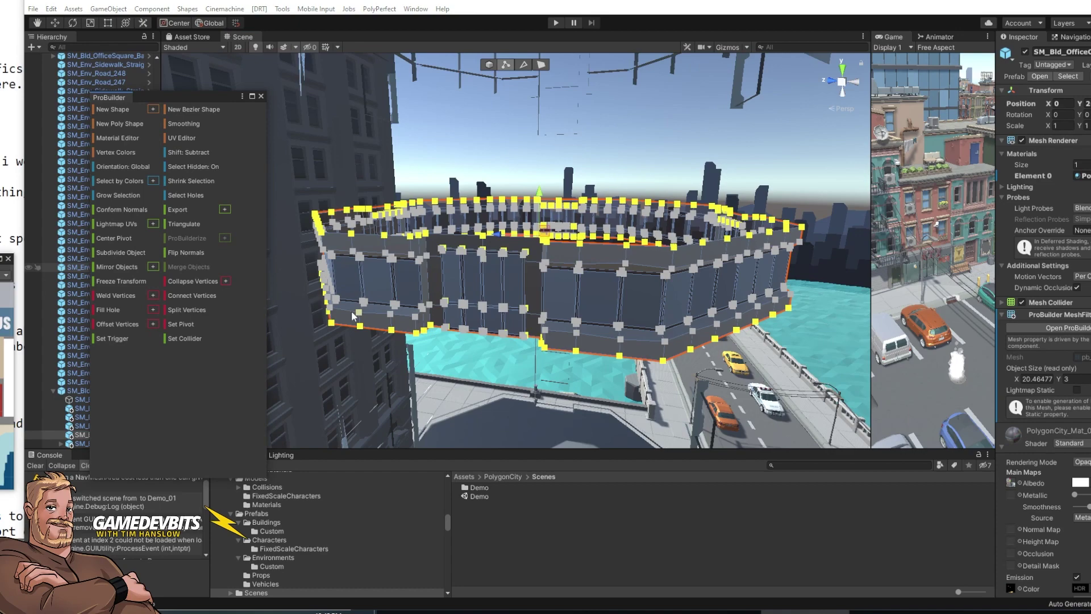
pyautogui.click(106, 313)
pyautogui.keyDown('alt'); pyautogui.moveTo(336, 306); pyautogui.dragTo(532, 105); pyautogui.keyUp('alt')
pyautogui.press('s')
pyautogui.press('e')
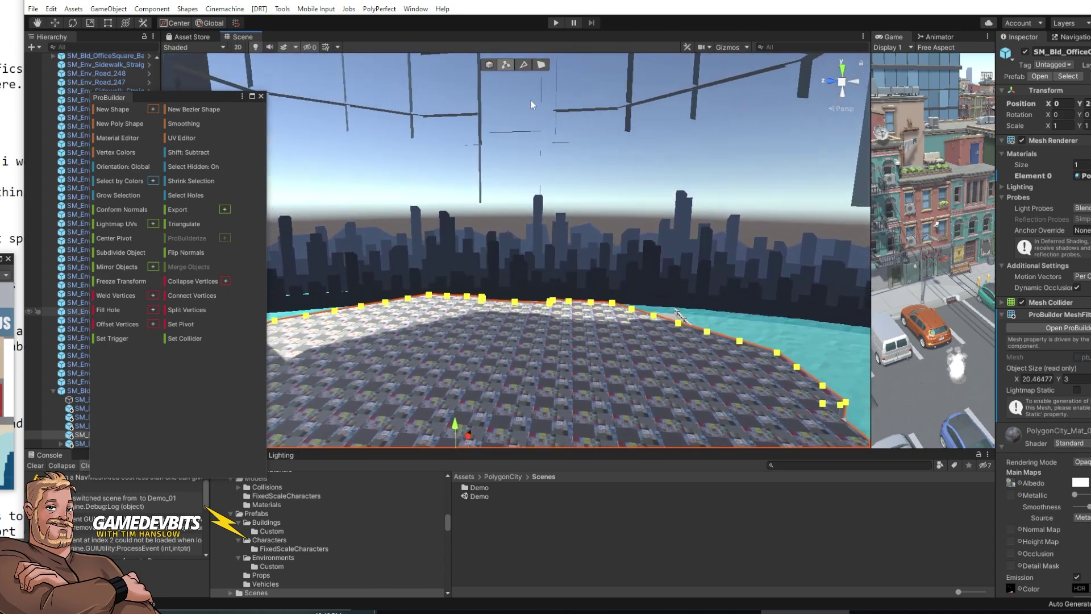
# Switch to face selection and flip the normals of one window face to the right of the storey's central glazed section
pyautogui.click(541, 66)
pyautogui.keyDown('alt'); pyautogui.moveTo(554, 233); pyautogui.dragTo(550, 346); pyautogui.keyUp('alt')
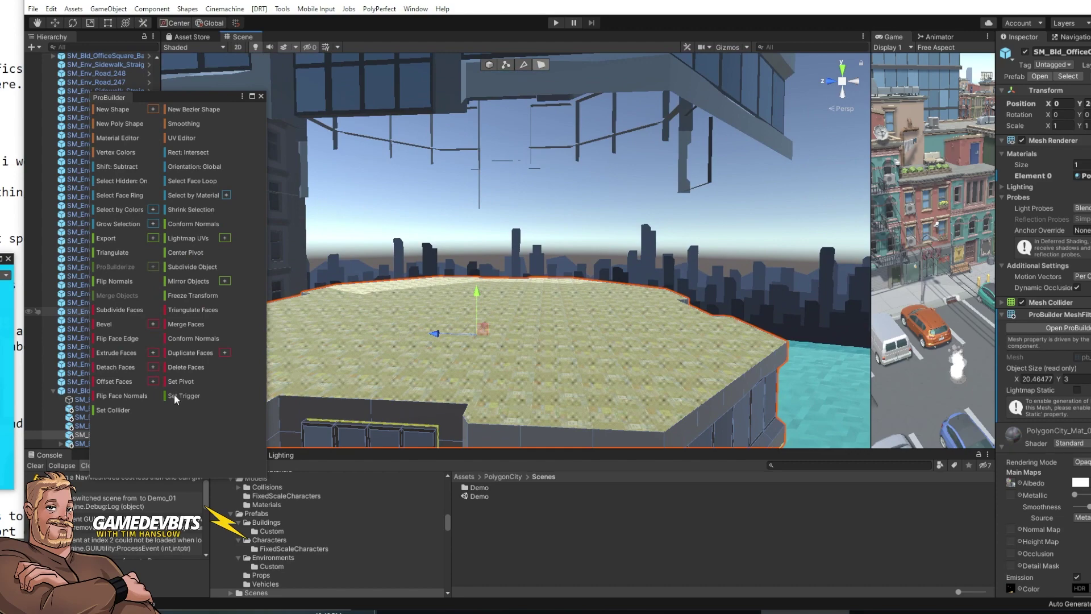
pyautogui.keyDown('alt'); pyautogui.moveTo(569, 347); pyautogui.dragTo(600, 359); pyautogui.keyUp('alt')
pyautogui.press('s')
pyautogui.moveTo(600, 360); pyautogui.dragTo(592, 360, button='right')
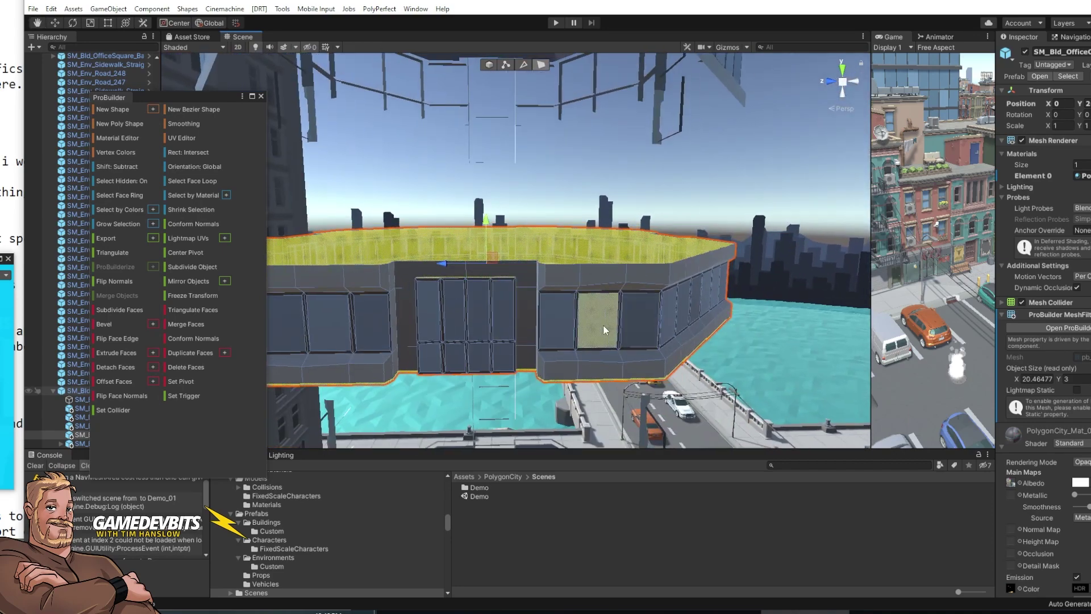
pyautogui.click(596, 310)
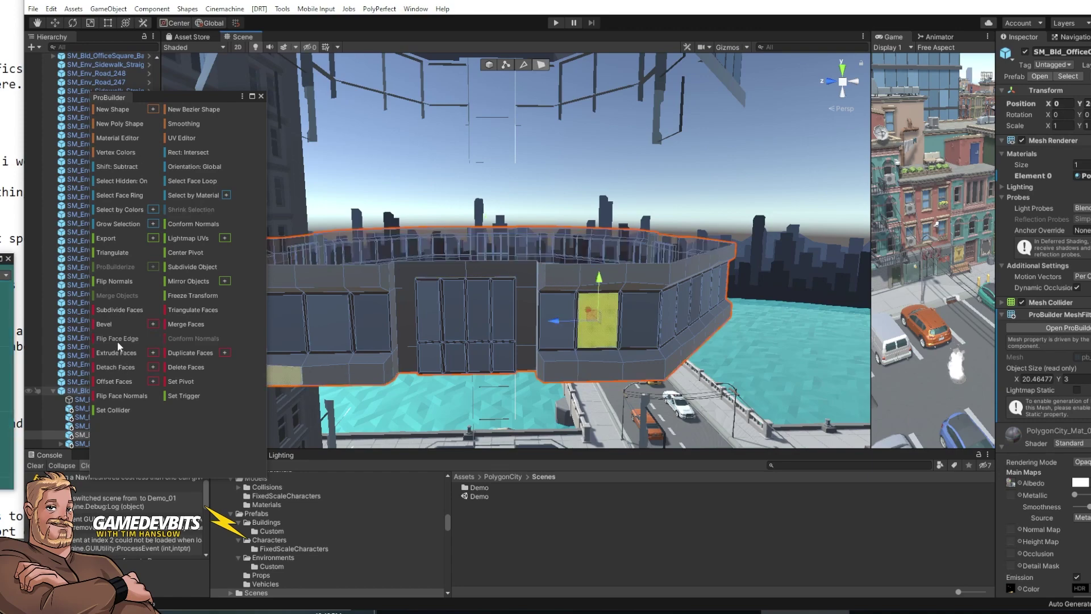
pyautogui.click(120, 391)
# Examine the flipped window face and the capped storey from both outside and inside
pyautogui.press('d')
pyautogui.moveTo(676, 223); pyautogui.dragTo(609, 312, button='right')
pyautogui.click(685, 227)
pyautogui.press('q')
pyautogui.press('w')
pyautogui.click(532, 269)
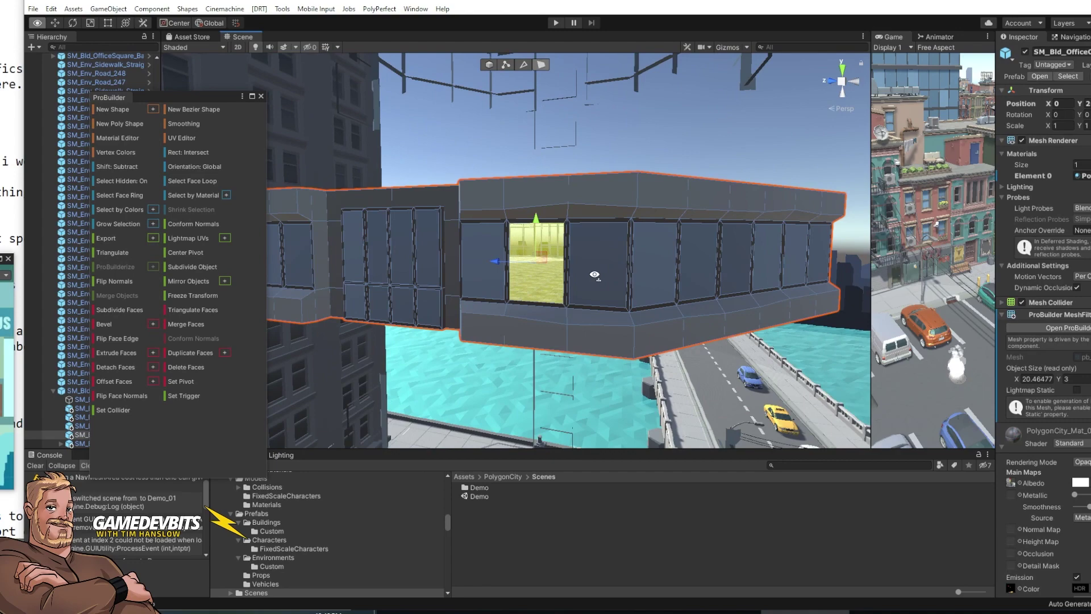
pyautogui.press('w')
pyautogui.moveTo(595, 274); pyautogui.dragTo(279, 335, button='right')
pyautogui.press('w')
pyautogui.press('w')
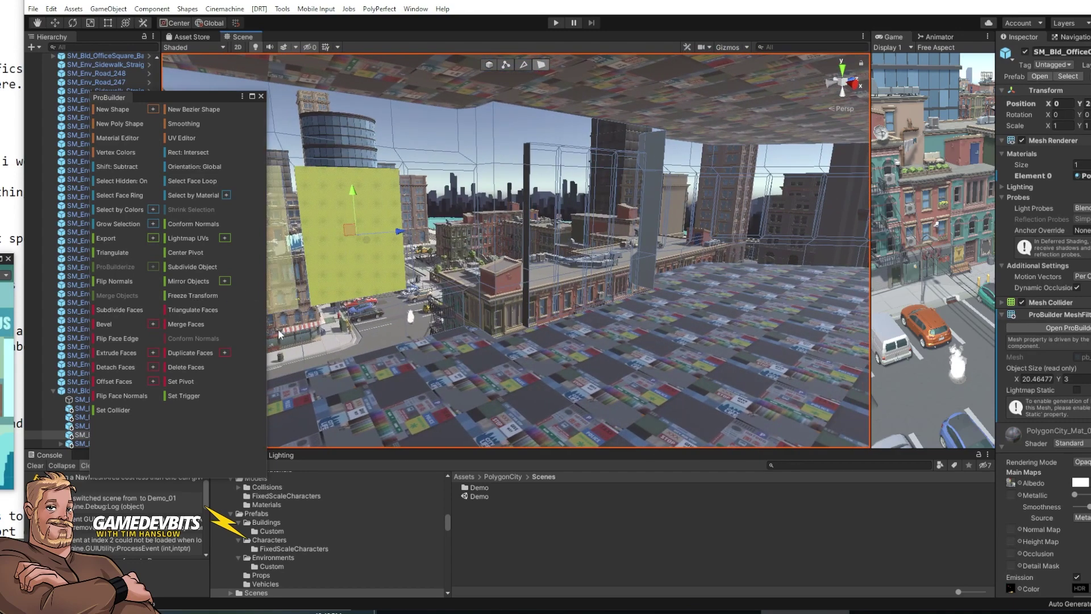
pyautogui.moveTo(524, 338); pyautogui.dragTo(873, 333, button='right')
pyautogui.press('s')
pyautogui.press('s')
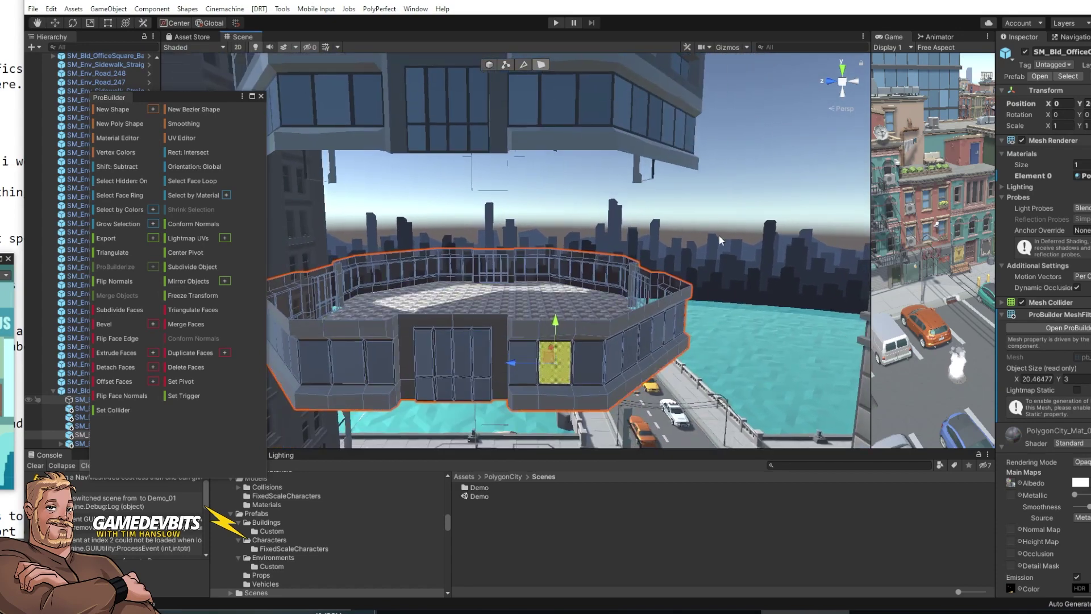
pyautogui.press('s')
pyautogui.moveTo(683, 195); pyautogui.dragTo(715, 223, button='right')
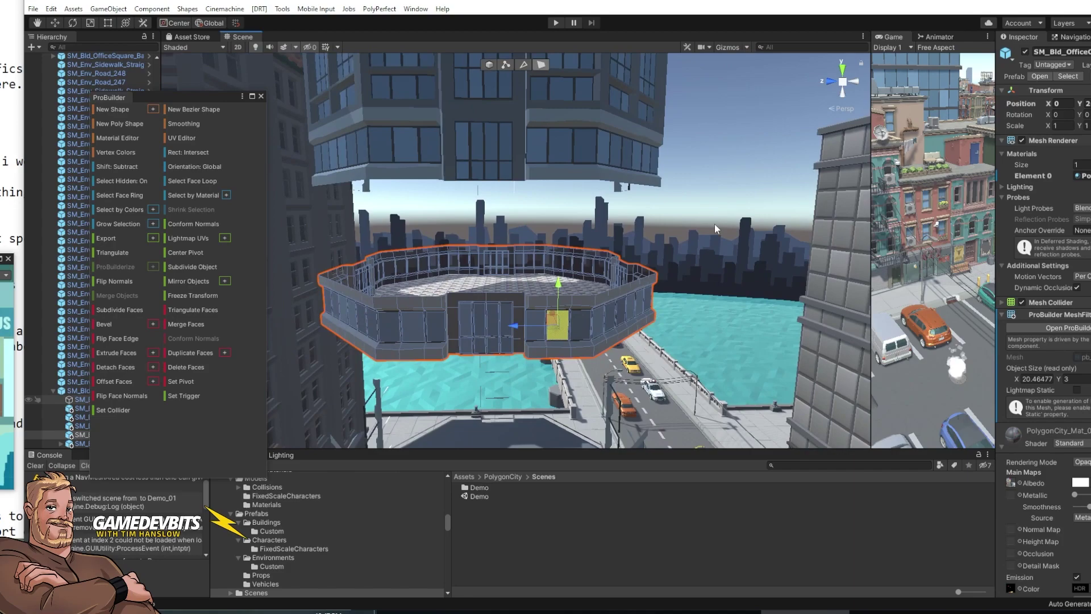
# Duplicate all of the storey's faces except its ceiling and floor caps into a new Game Object
pyautogui.moveTo(717, 218); pyautogui.dragTo(280, 395)
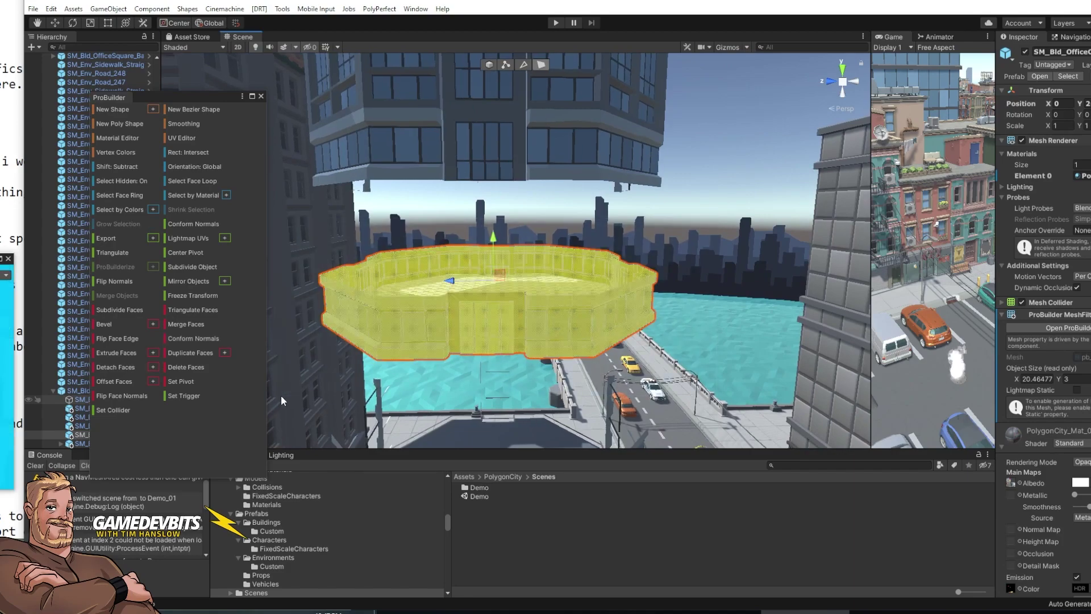
pyautogui.moveTo(520, 304); pyautogui.dragTo(517, 291, button='right')
pyautogui.press('w')
pyautogui.press('q')
pyautogui.keyDown('shift'); pyautogui.click(581, 145); pyautogui.keyUp('shift')
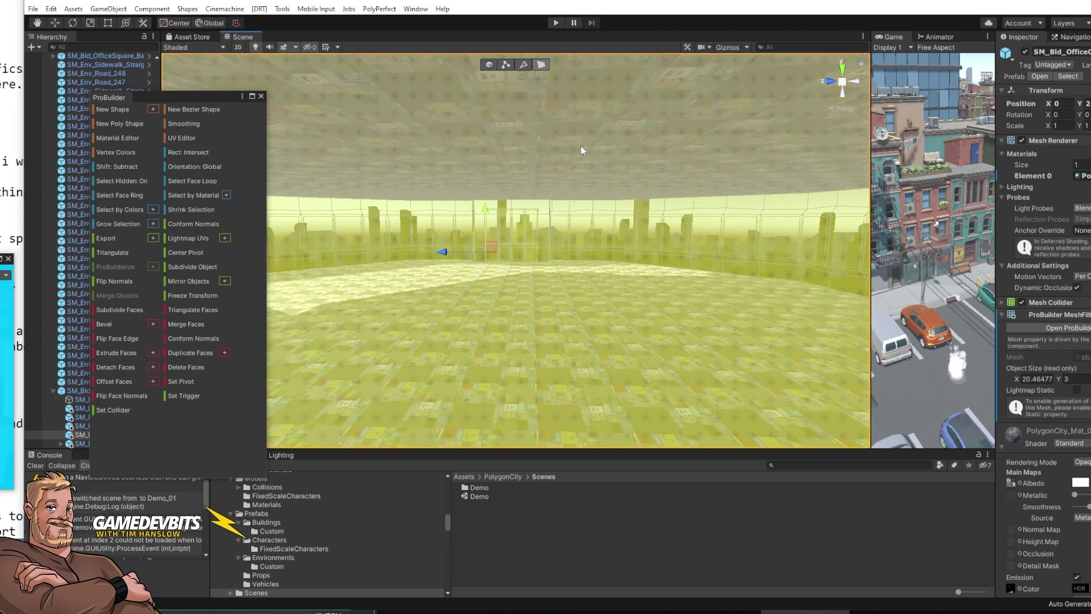
pyautogui.keyDown('shift'); pyautogui.click(626, 388); pyautogui.keyUp('shift')
pyautogui.moveTo(630, 364)
pyautogui.mouseDown(button='right')
pyautogui.moveTo(633, 341)
pyautogui.moveTo(614, 347)
pyautogui.moveTo(624, 363)
pyautogui.mouseUp(button='right')
pyautogui.press('e')
pyautogui.press('s')
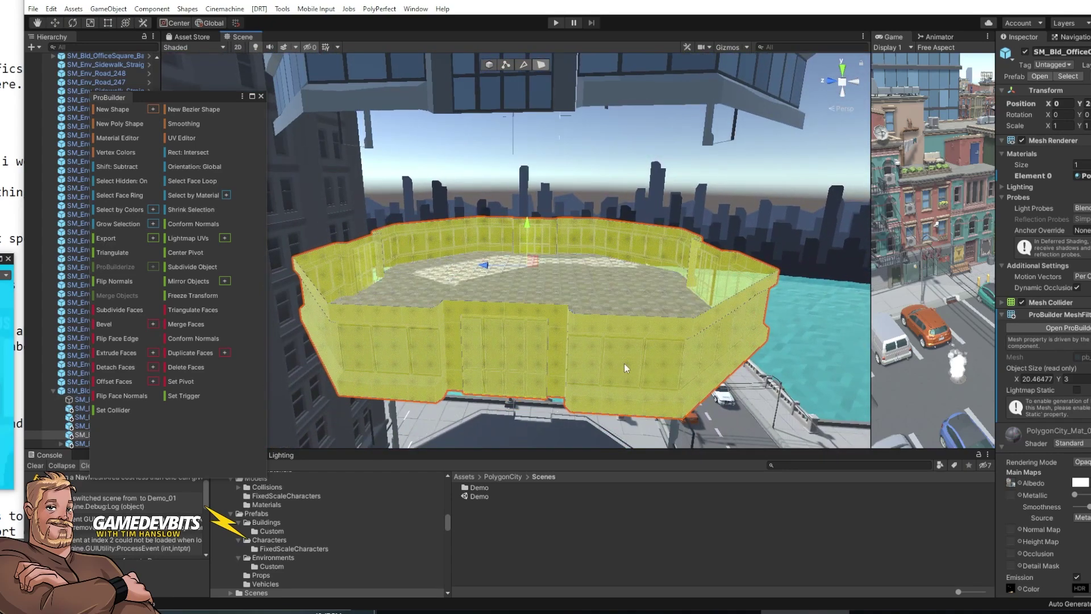
pyautogui.click(223, 354)
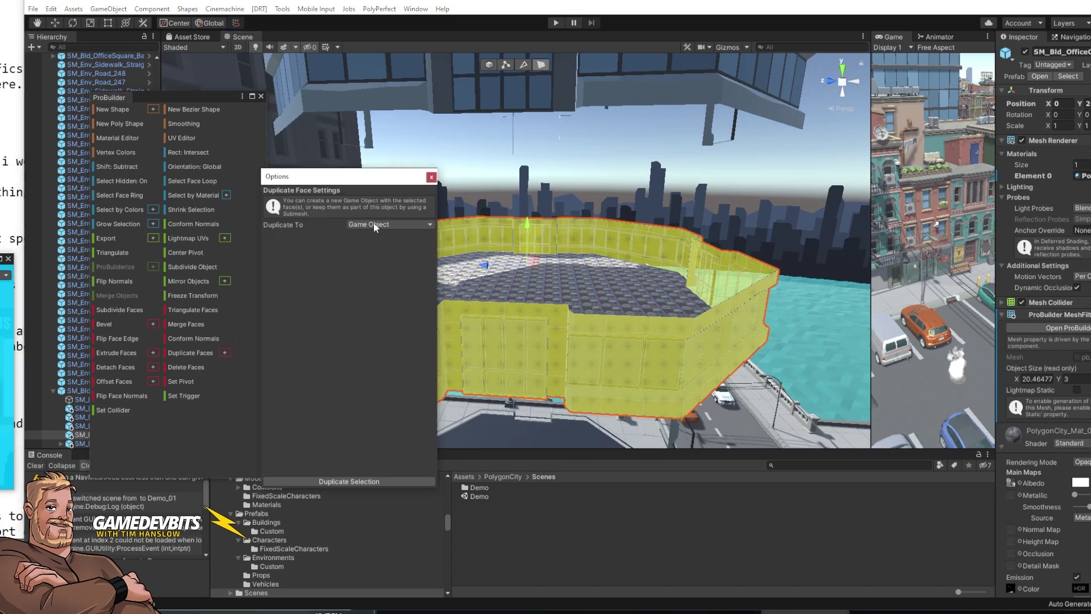
pyautogui.click(348, 481)
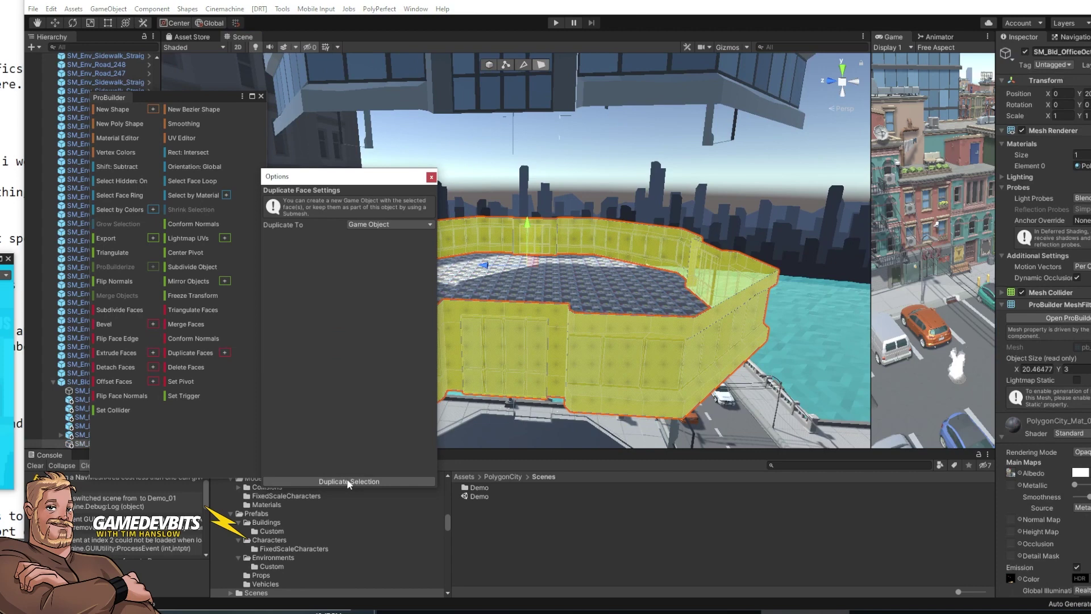
pyautogui.click(432, 177)
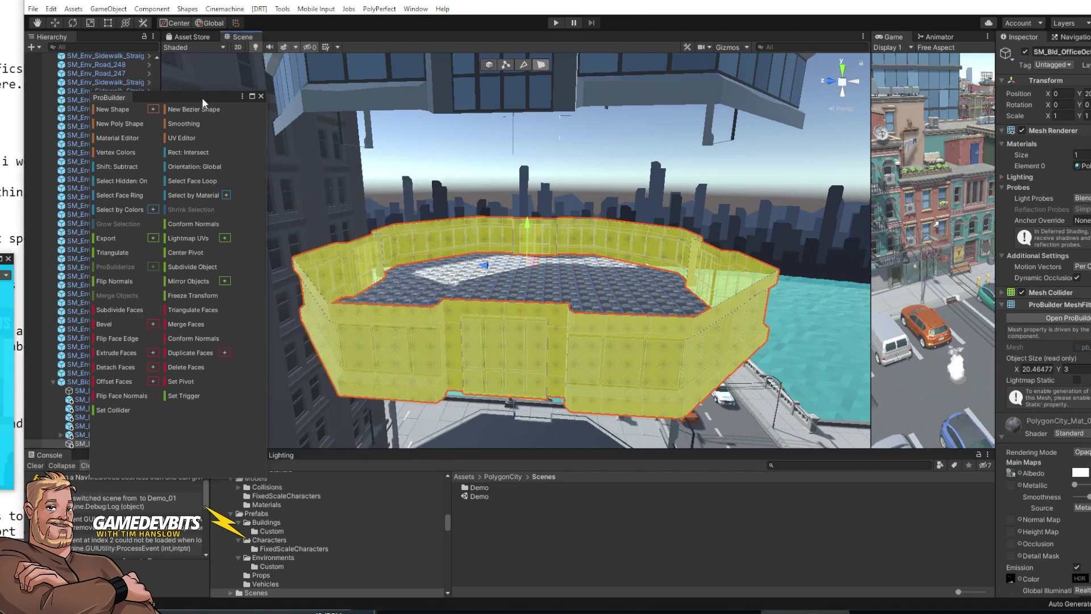
# Rename the duplicated wall object as SM_Bld_OfficeOctagon_Floor_Interior
pyautogui.moveTo(203, 102); pyautogui.dragTo(303, 99)
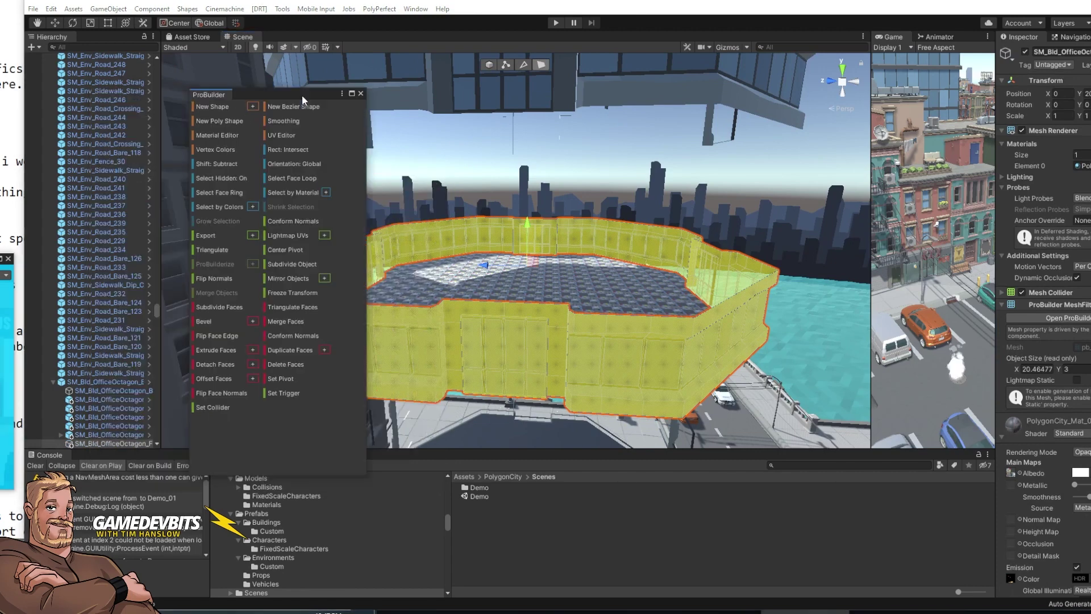
pyautogui.click(113, 444)
pyautogui.press('End')
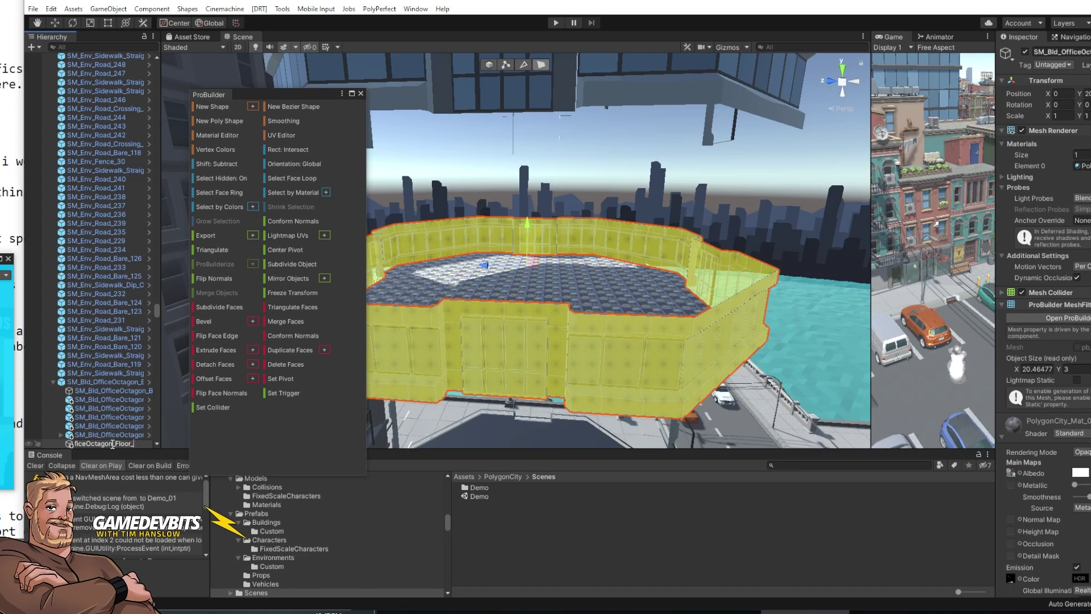
pyautogui.write('Interior')
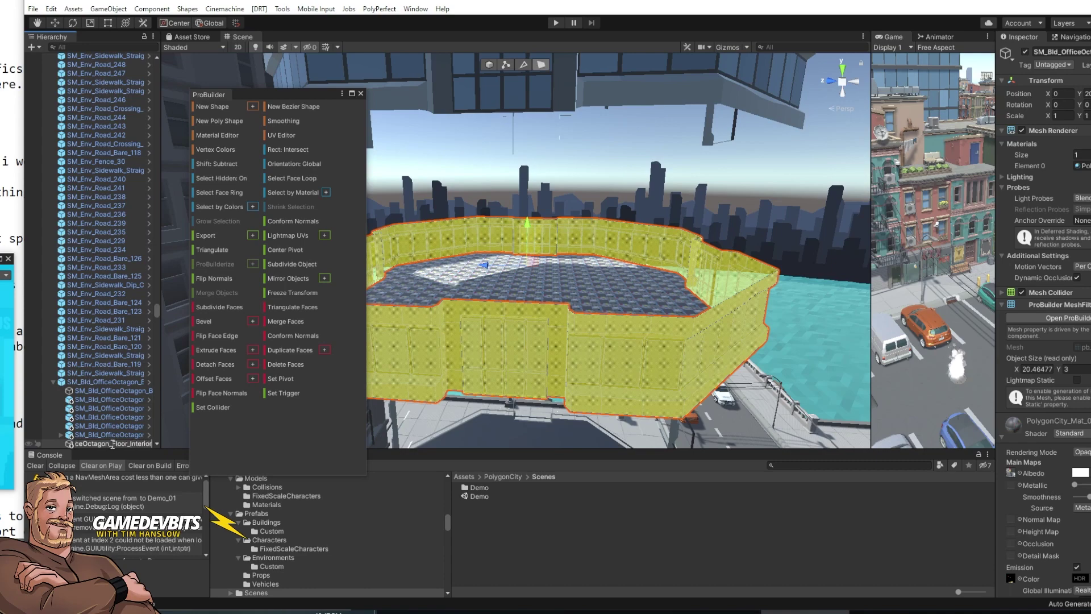
pyautogui.press('Return')
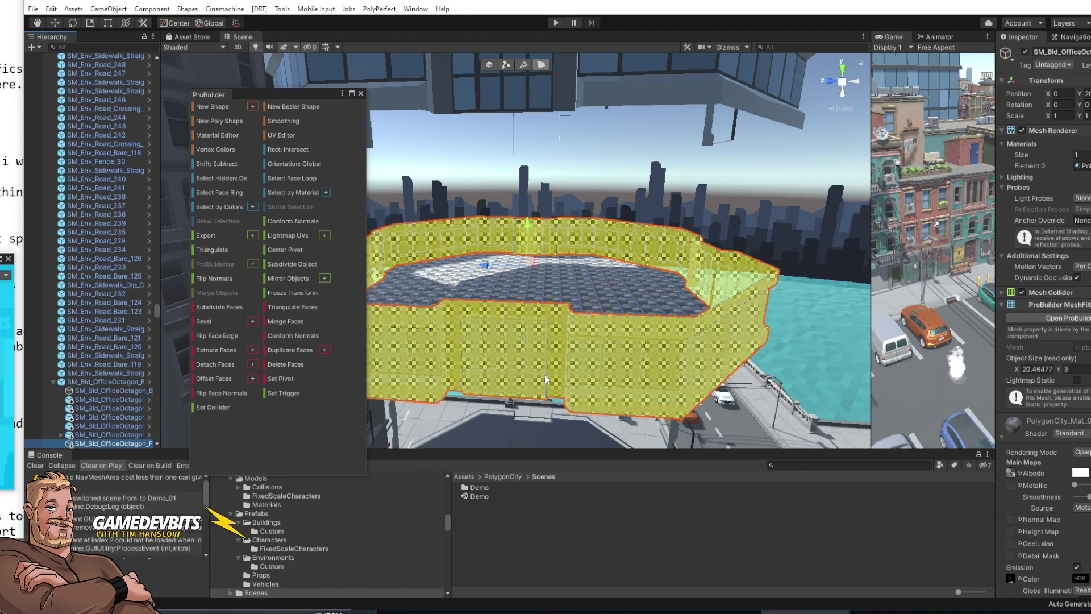
# Set the interior wall object's X scale to 0.99 and flip all of its face normals
pyautogui.moveTo(582, 322); pyautogui.dragTo(595, 273, button='right')
pyautogui.click(1065, 116)
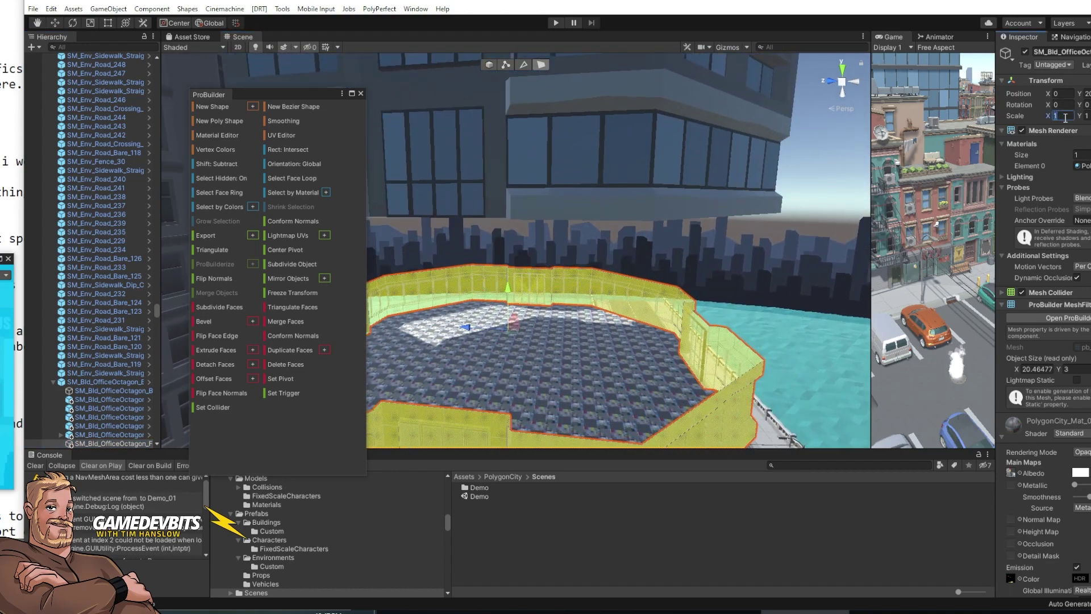
pyautogui.write('0.99')
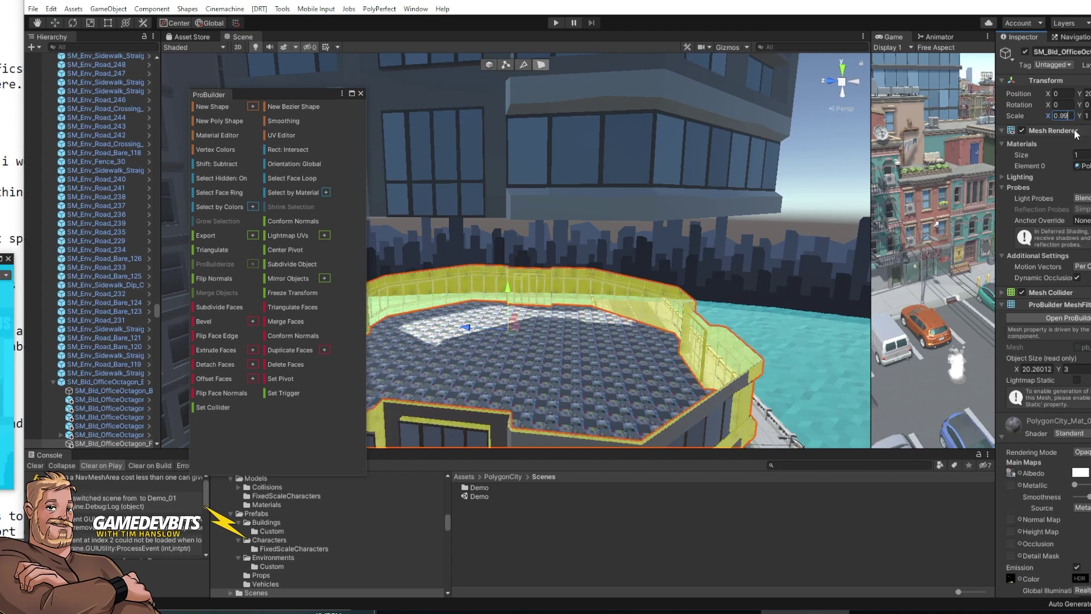
pyautogui.press('Return')
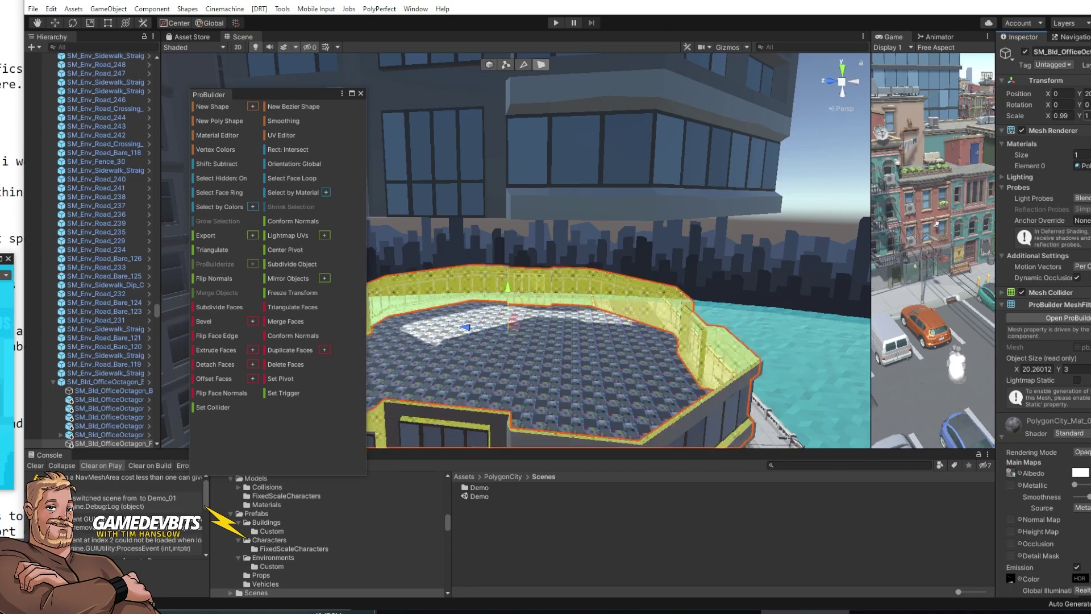
pyautogui.click(213, 392)
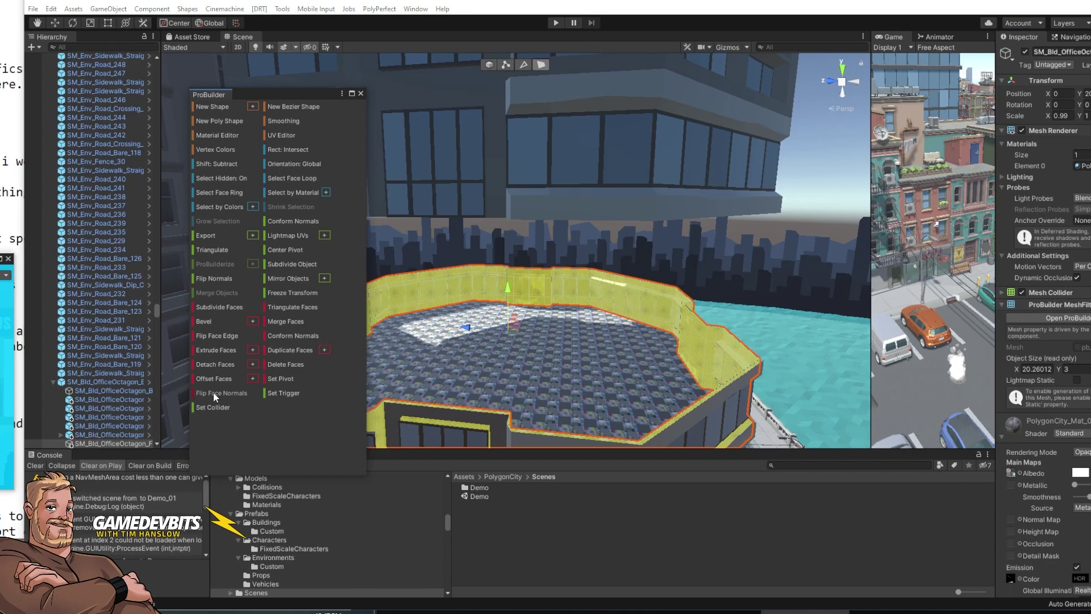
pyautogui.moveTo(598, 367); pyautogui.dragTo(598, 367, button='right')
pyautogui.keyDown('alt'); pyautogui.moveTo(598, 367); pyautogui.dragTo(541, 356); pyautogui.keyUp('alt')
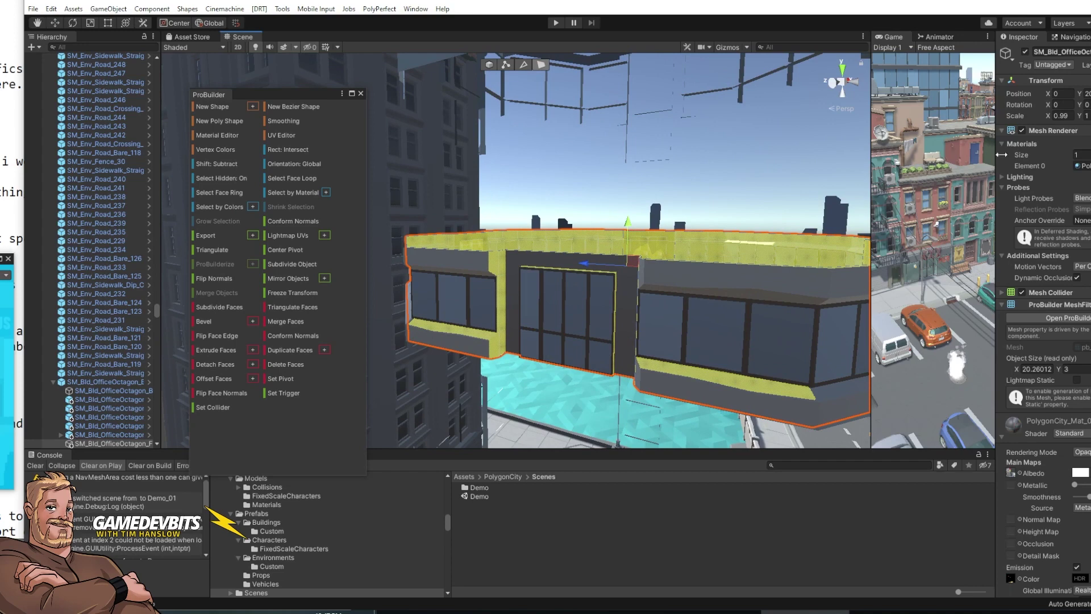
# Reduce the interior wall object's X and Z scale to 0.97
pyautogui.click(1062, 116)
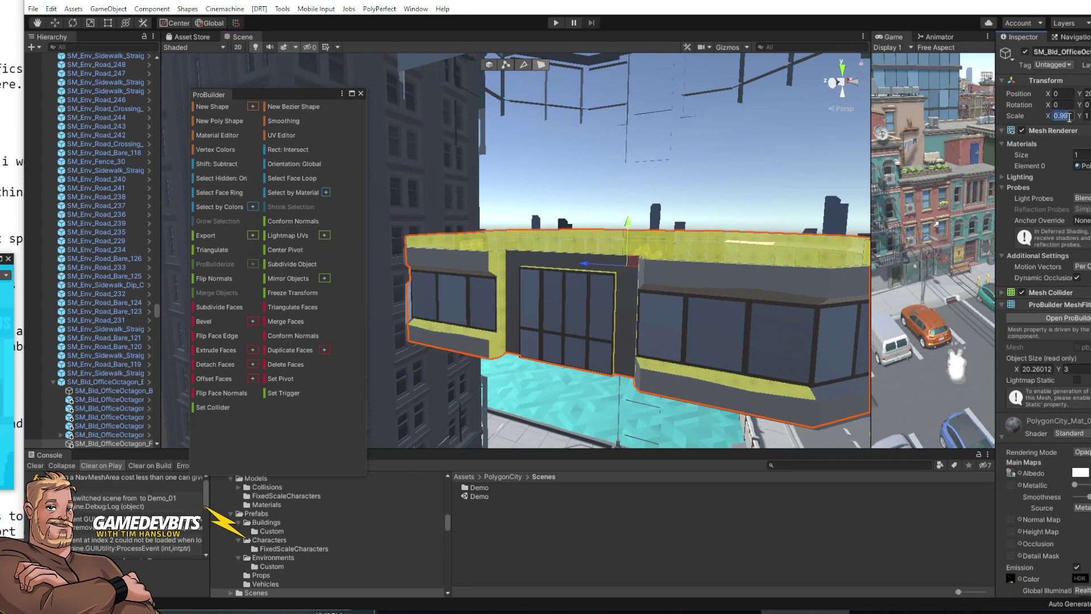
pyautogui.write('0.98')
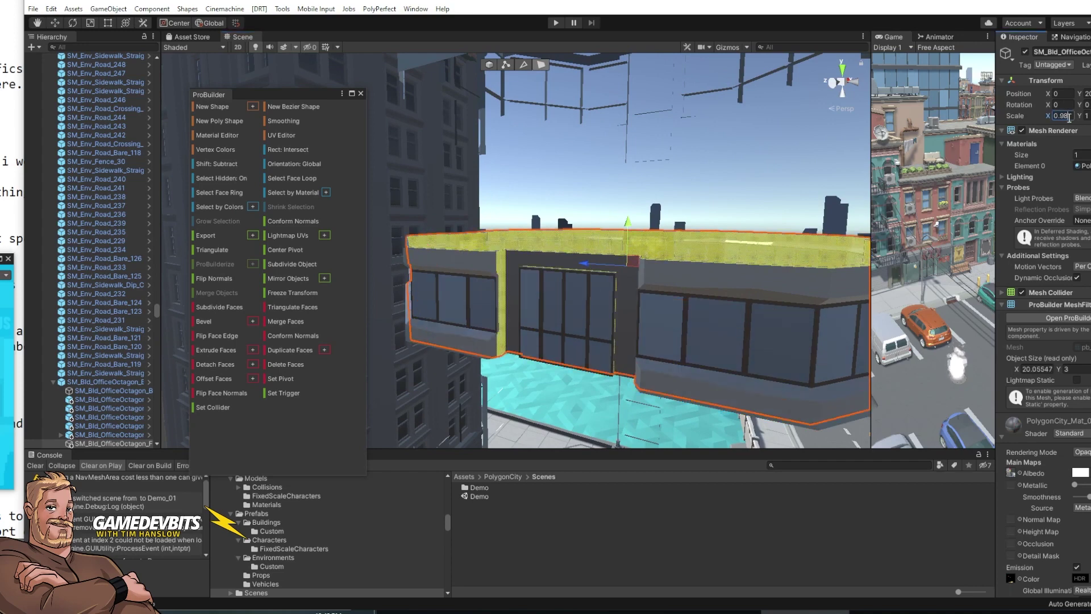
pyautogui.press('BackSpace')
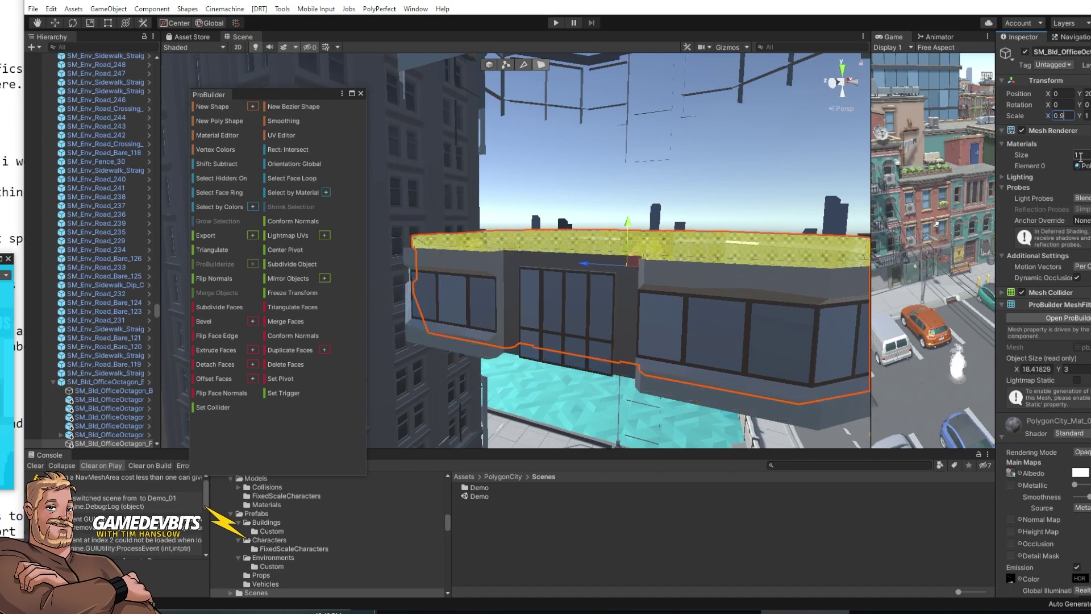
pyautogui.write('7')
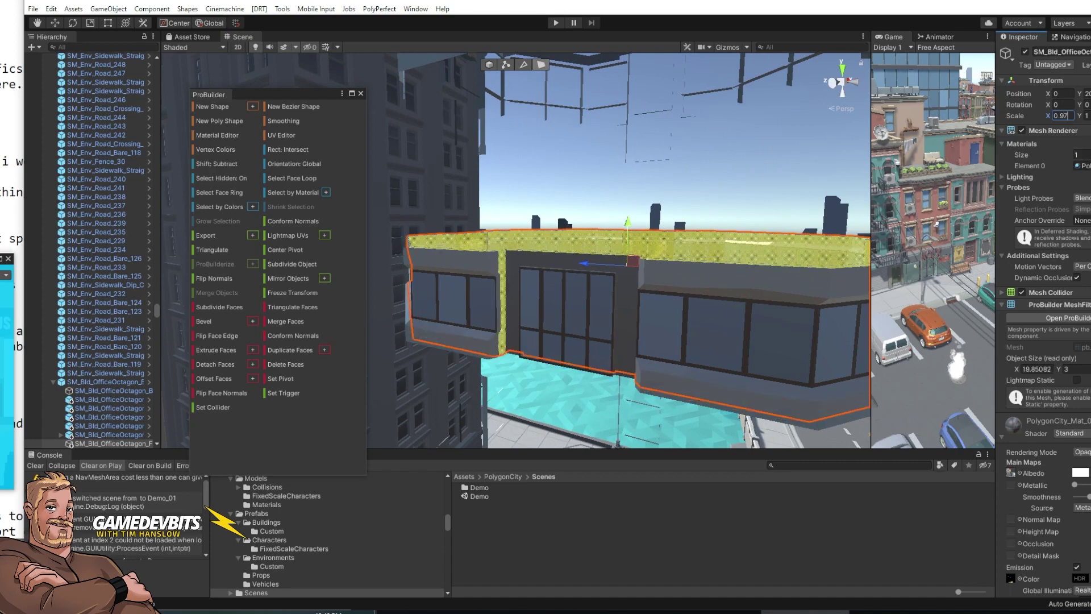
pyautogui.write('0.97')
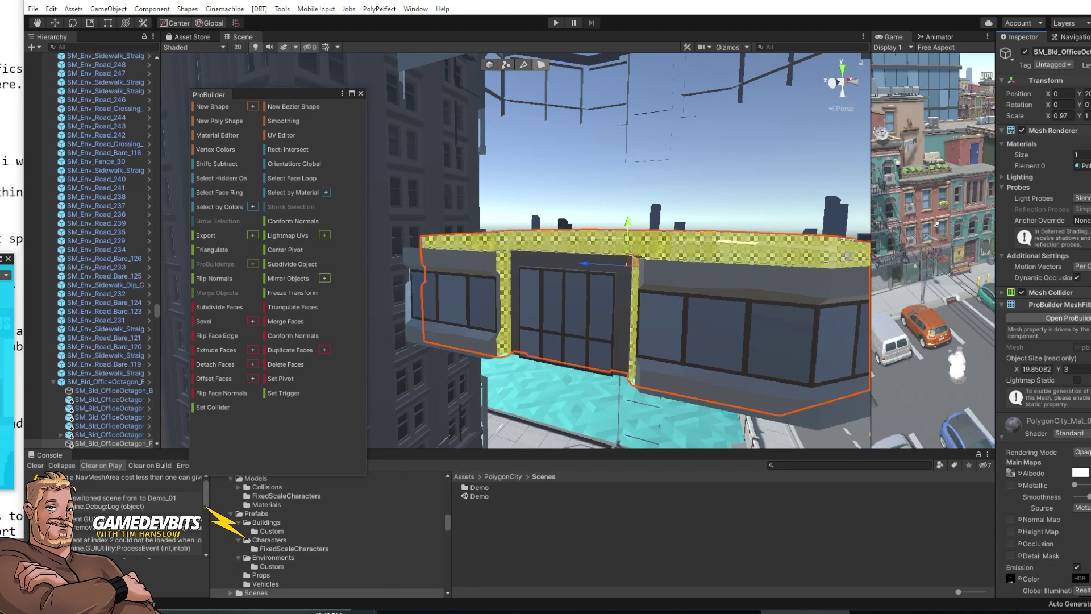
# Clear the face selection and remove the textured face covering one plain central wall section inside the storey
pyautogui.moveTo(812, 250); pyautogui.dragTo(773, 270, button='right')
pyautogui.press('d')
pyautogui.keyDown('alt'); pyautogui.moveTo(774, 269); pyautogui.dragTo(542, 246); pyautogui.keyUp('alt')
pyautogui.moveTo(541, 245); pyautogui.dragTo(278, 254, button='right')
pyautogui.press('w')
pyautogui.press('w')
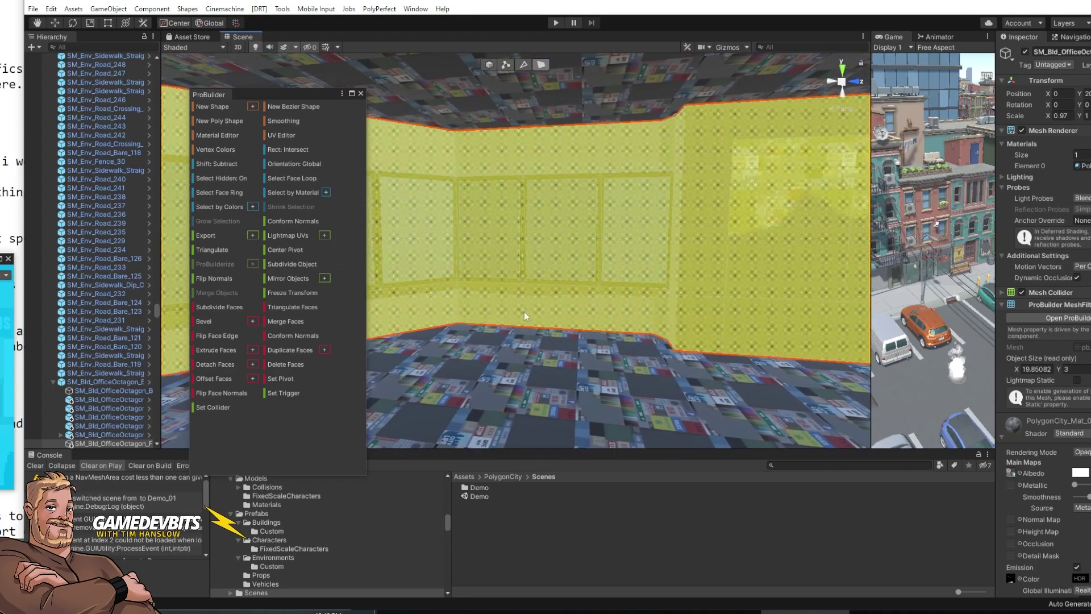
pyautogui.click(643, 382)
pyautogui.press('d')
pyautogui.moveTo(624, 384); pyautogui.dragTo(655, 382, button='right')
pyautogui.keyDown('alt'); pyautogui.moveTo(656, 382); pyautogui.dragTo(683, 257); pyautogui.keyUp('alt')
pyautogui.click(683, 257)
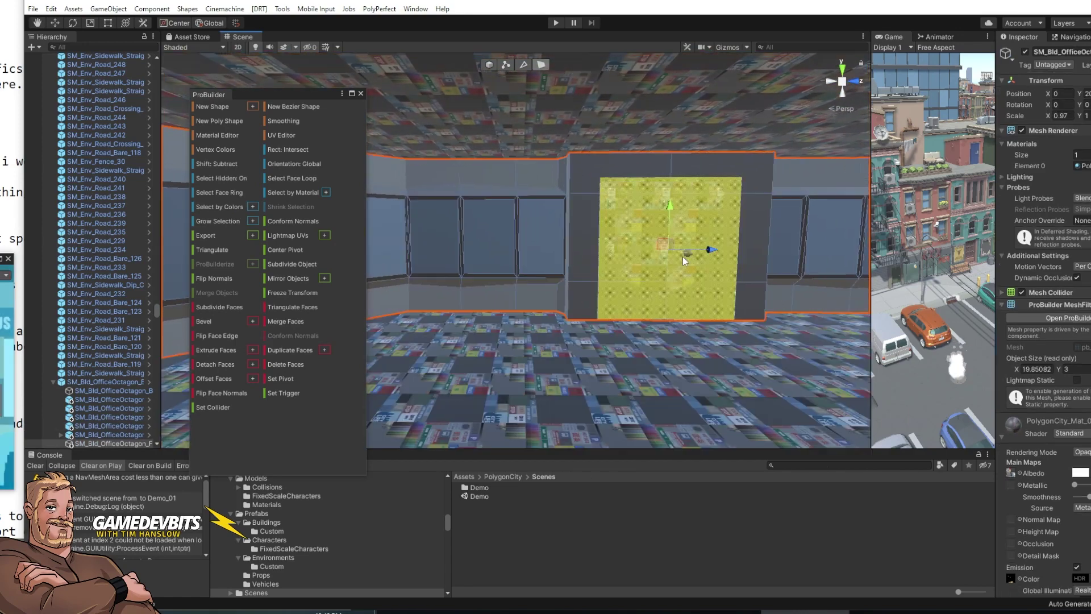
# Delete the matching textured faces on the opposite plain wall section and on one adjoining side of the interior
pyautogui.click(652, 323)
pyautogui.keyDown('alt'); pyautogui.moveTo(623, 325); pyautogui.dragTo(792, 360); pyautogui.keyUp('alt')
pyautogui.press('w')
pyautogui.moveTo(792, 360); pyautogui.dragTo(1052, 370, button='right')
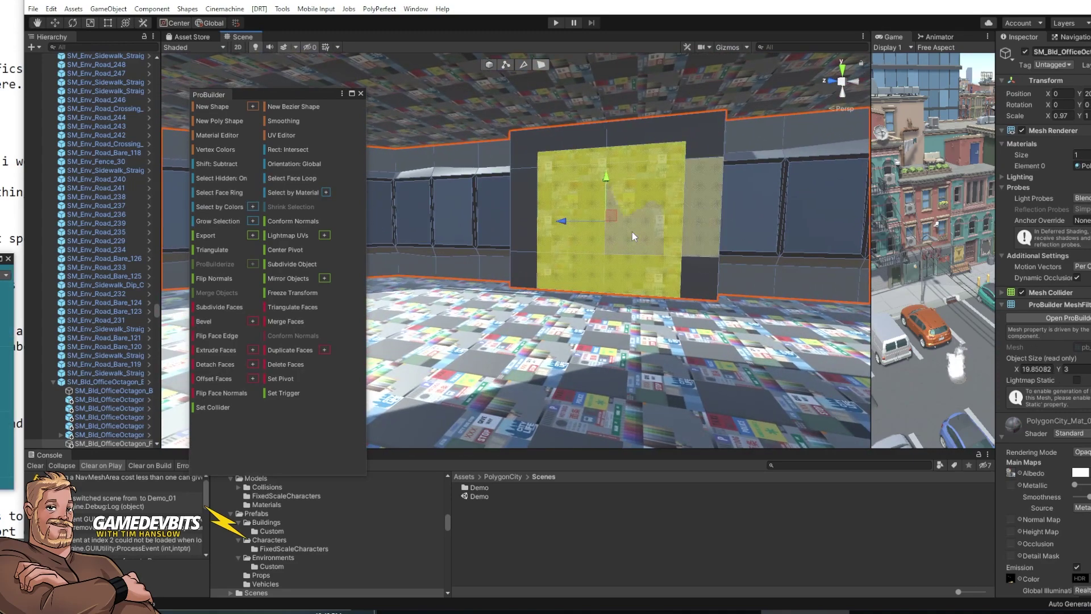
pyautogui.moveTo(677, 365); pyautogui.dragTo(616, 291, button='right')
pyautogui.click(620, 291)
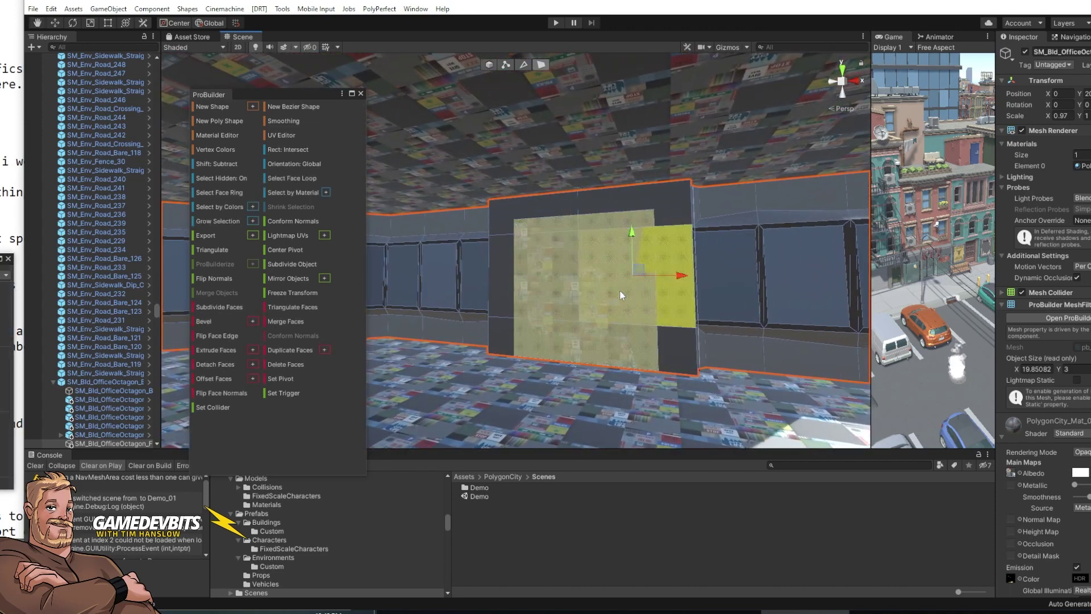
pyautogui.click(569, 328)
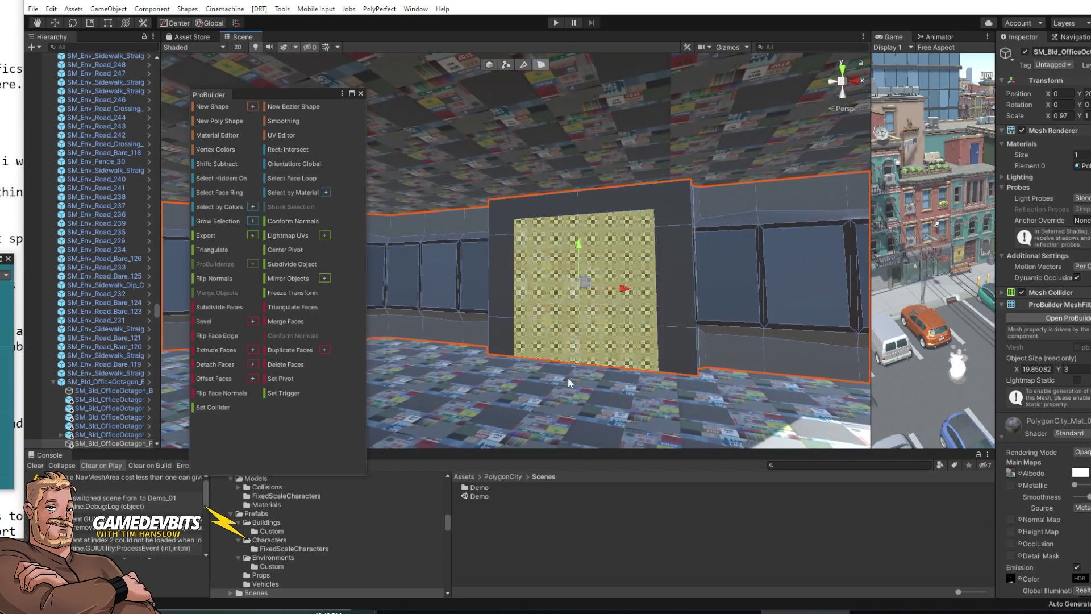
pyautogui.press('BackSpace')
# Delete the remaining textured face from the fourth plain wall section of the interior
pyautogui.moveTo(647, 391); pyautogui.dragTo(145, 375, button='right')
pyautogui.press('w')
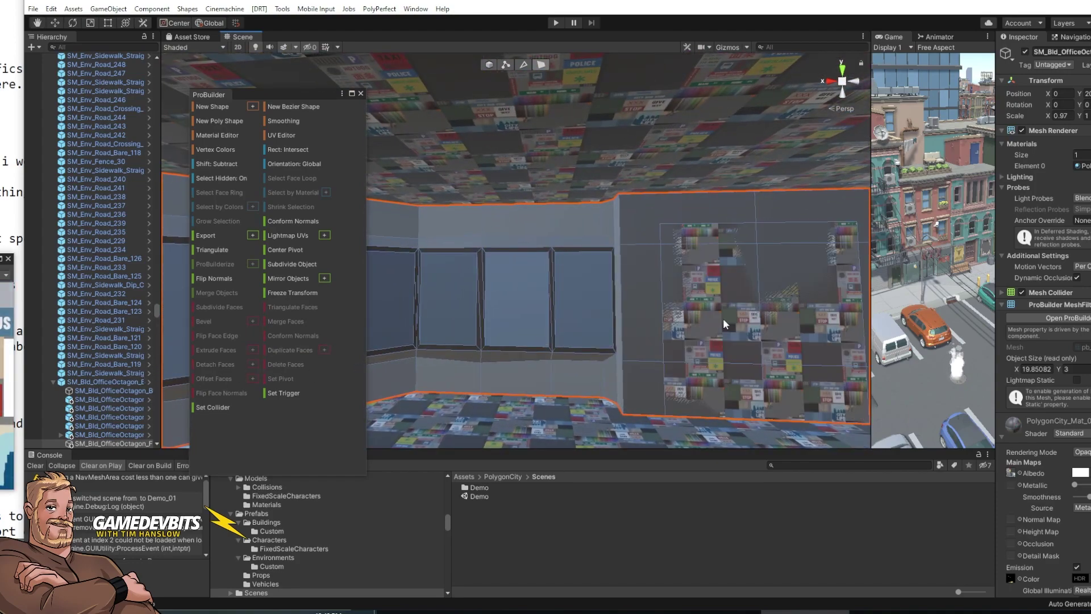
pyautogui.click(723, 324)
pyautogui.press('Delete')
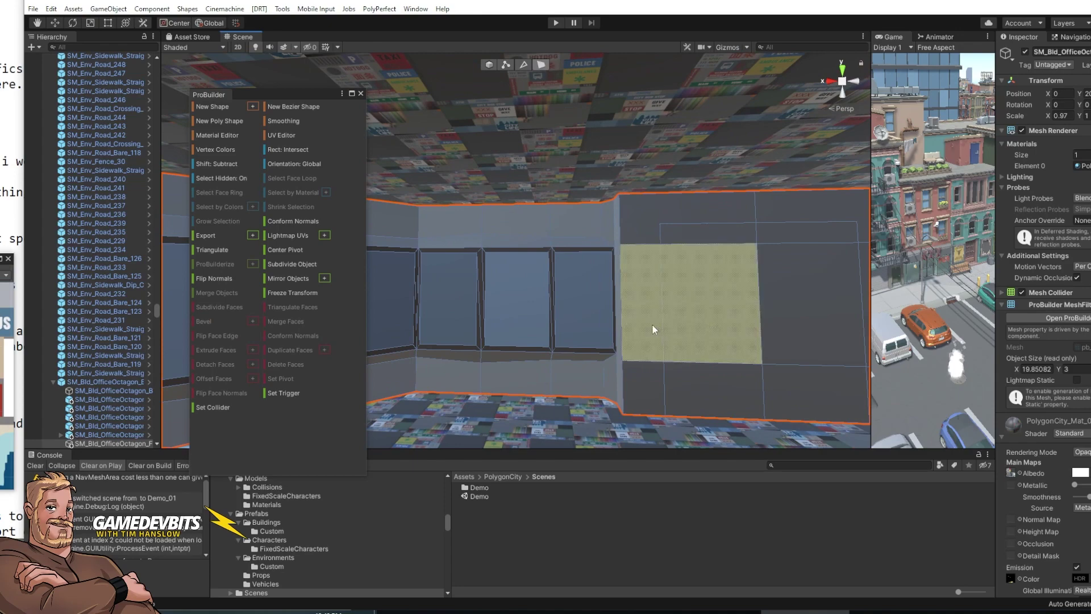
pyautogui.moveTo(653, 329); pyautogui.dragTo(844, 347, button='right')
pyautogui.keyDown('alt'); pyautogui.moveTo(844, 348); pyautogui.dragTo(674, 368); pyautogui.keyUp('alt')
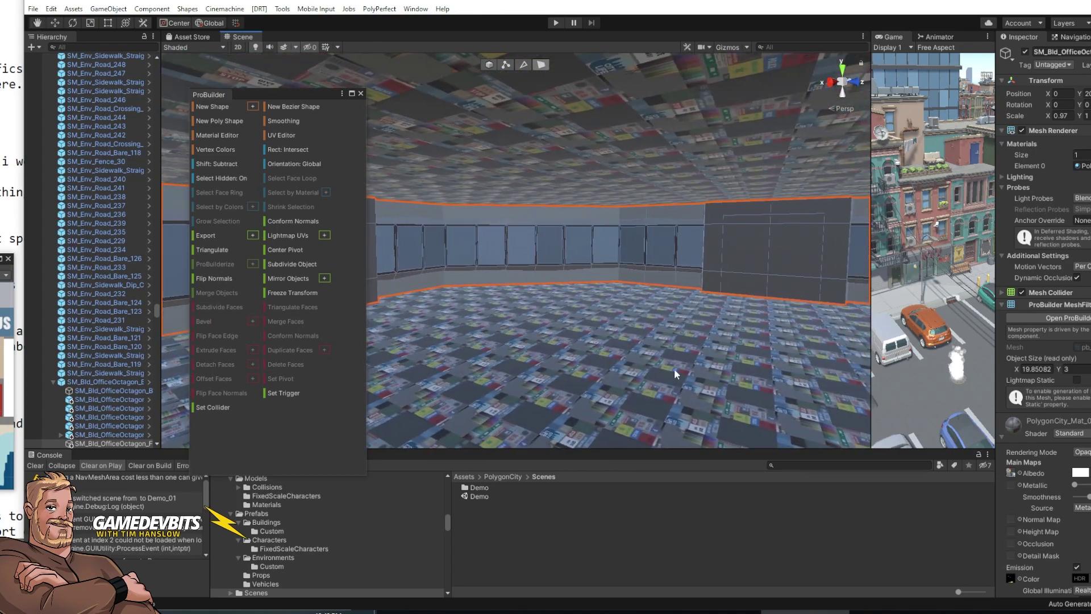
# Select the storey's floor and ceiling cap faces and open them in an enlarged UV Editor
pyautogui.click(654, 367)
pyautogui.moveTo(655, 373); pyautogui.dragTo(702, 316, button='right')
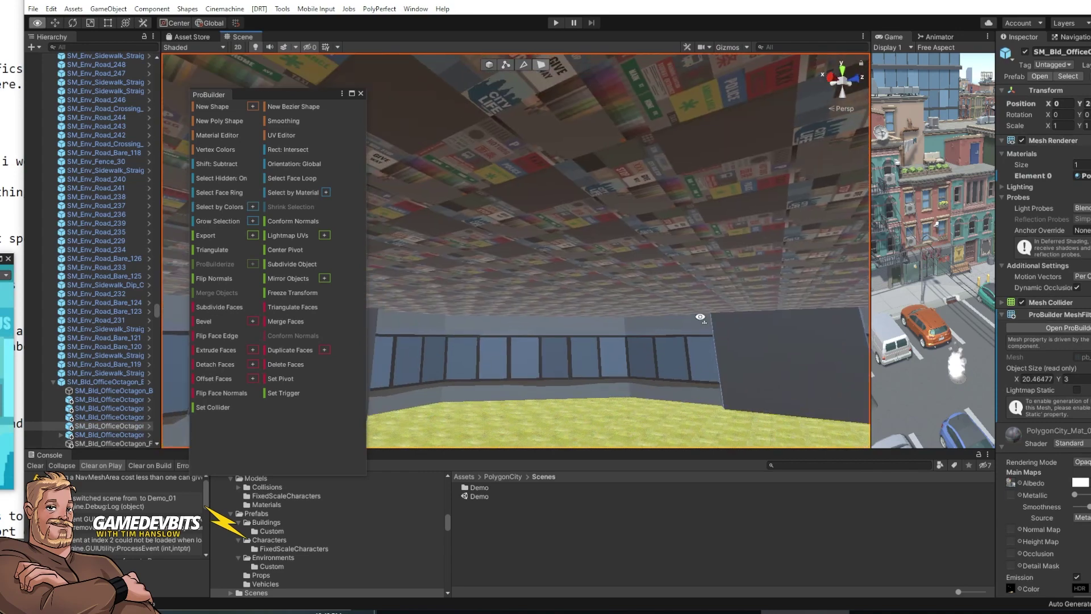
pyautogui.keyDown('shift'); pyautogui.click(671, 263); pyautogui.keyUp('shift')
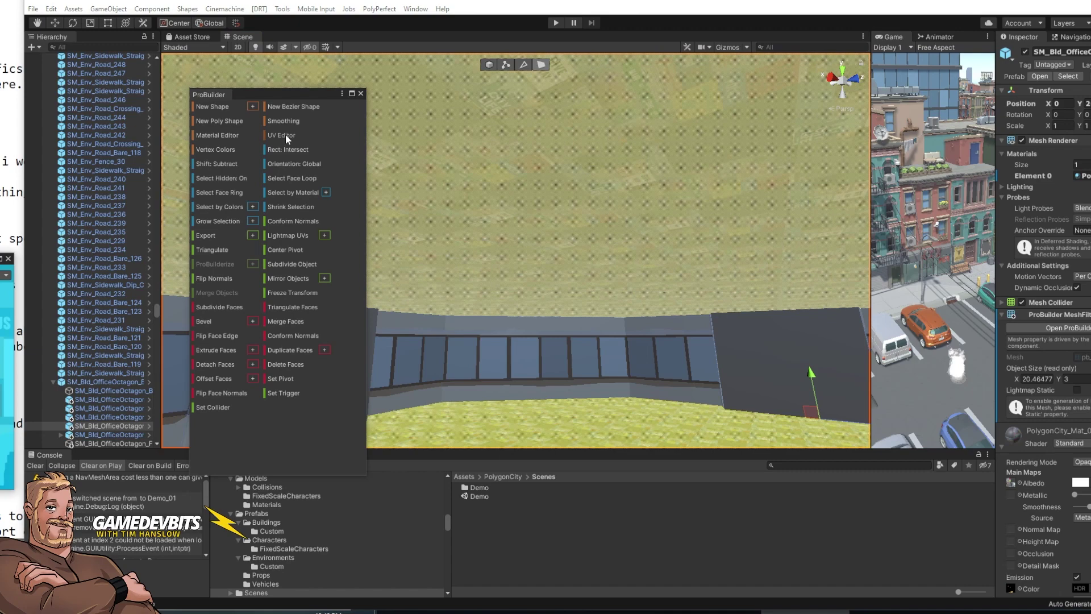
pyautogui.moveTo(3, 258); pyautogui.dragTo(653, 129)
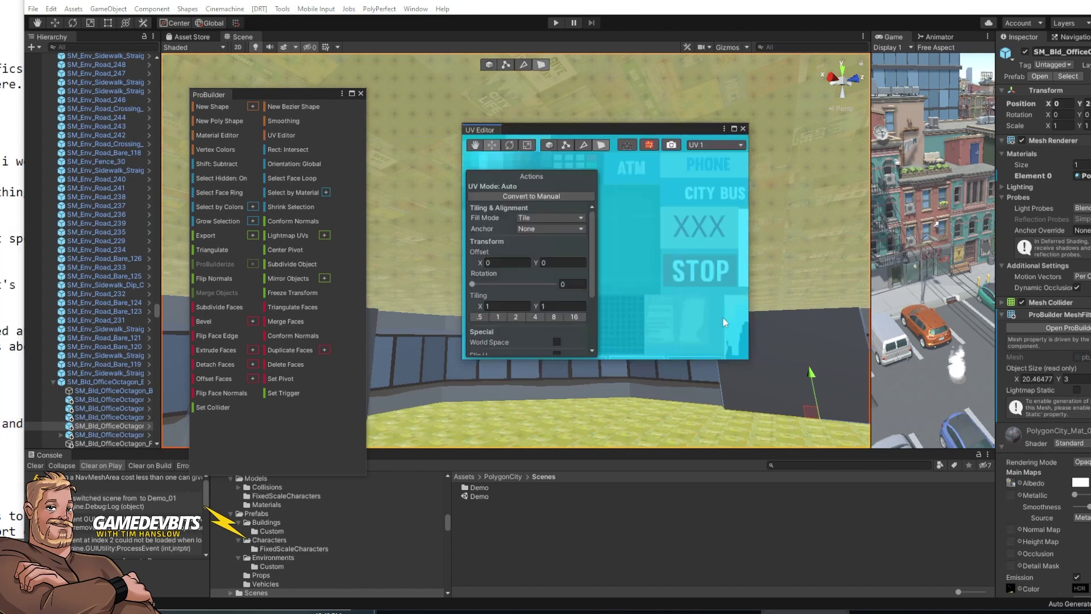
pyautogui.moveTo(750, 362); pyautogui.dragTo(988, 570)
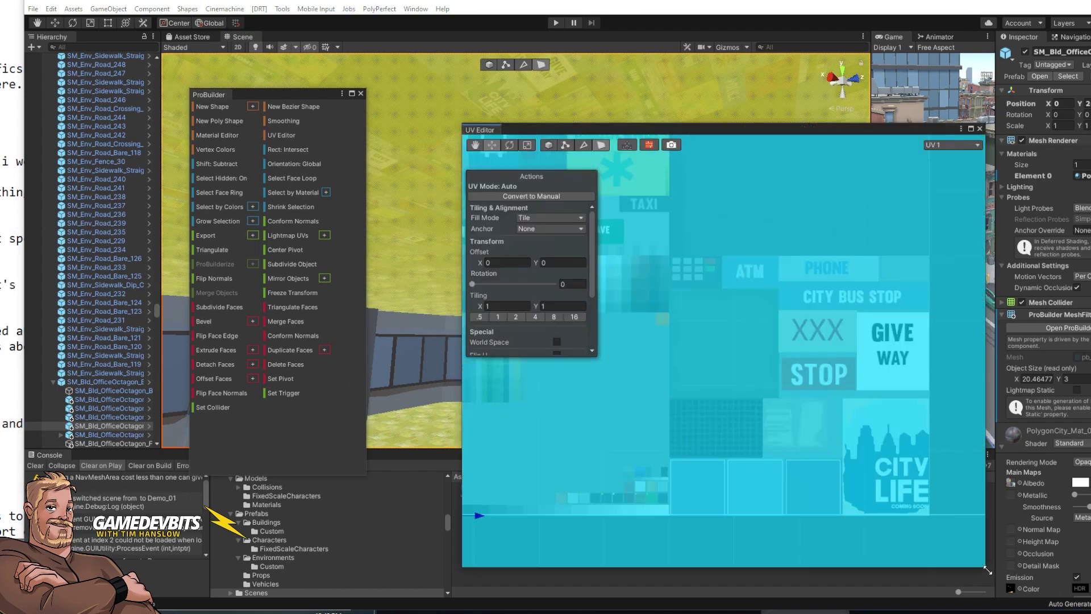
pyautogui.moveTo(768, 132); pyautogui.dragTo(704, 100)
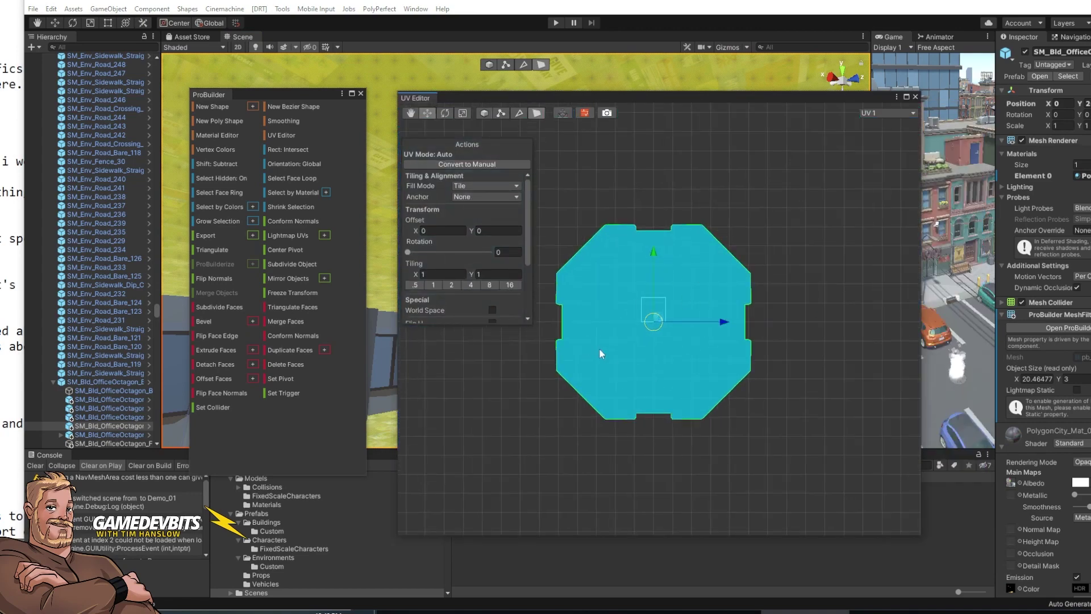
# Scale the floor and ceiling UVs to a tiling of about 0.007 and move them onto the atlas's plain green square
pyautogui.press('e')
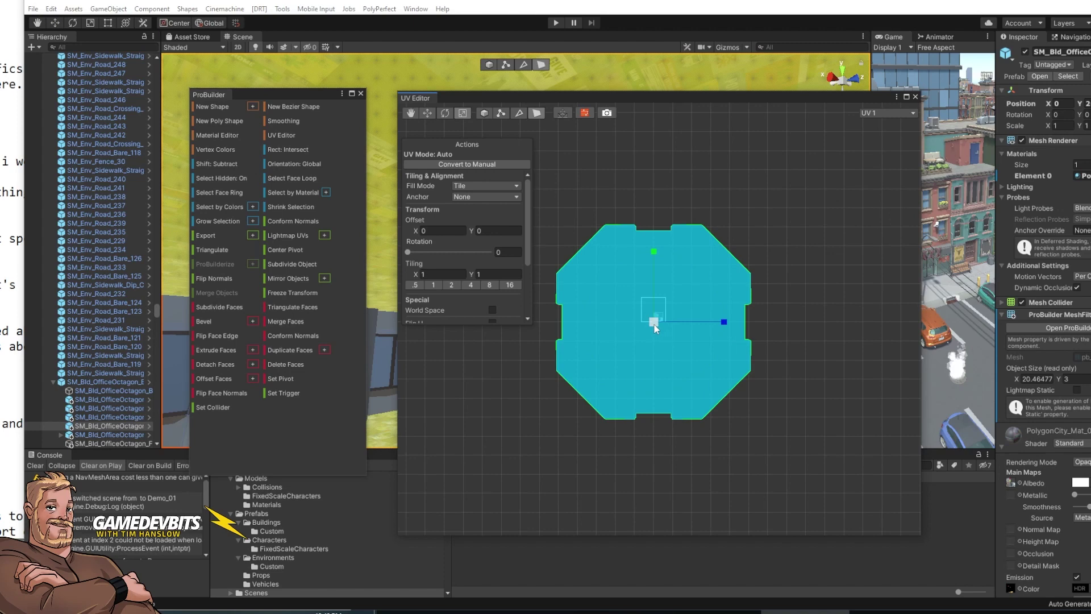
pyautogui.moveTo(654, 325); pyautogui.dragTo(648, 383)
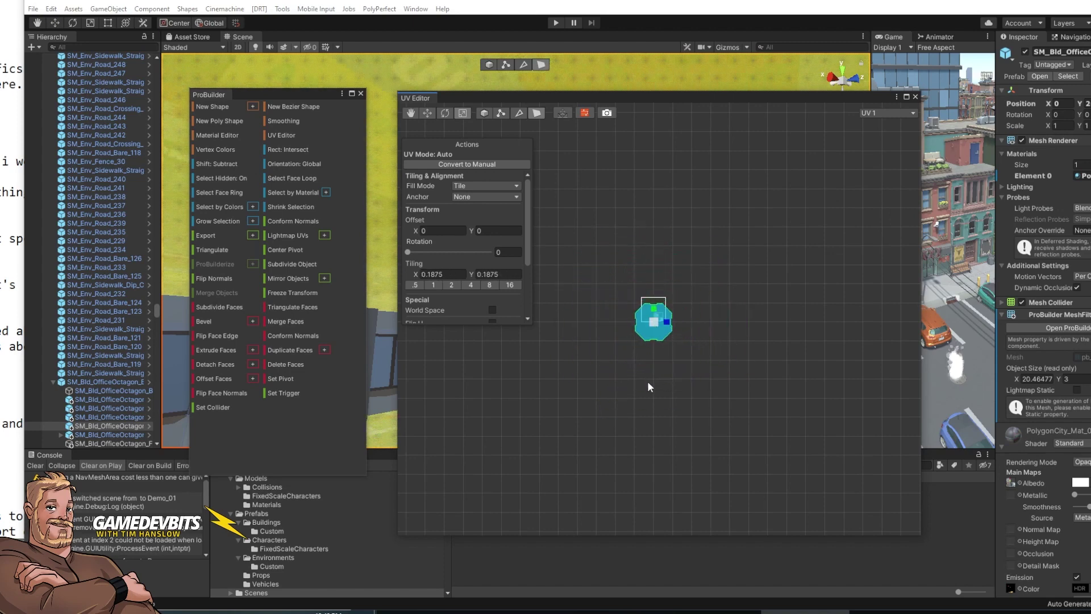
pyautogui.scroll(8, 698, 313)
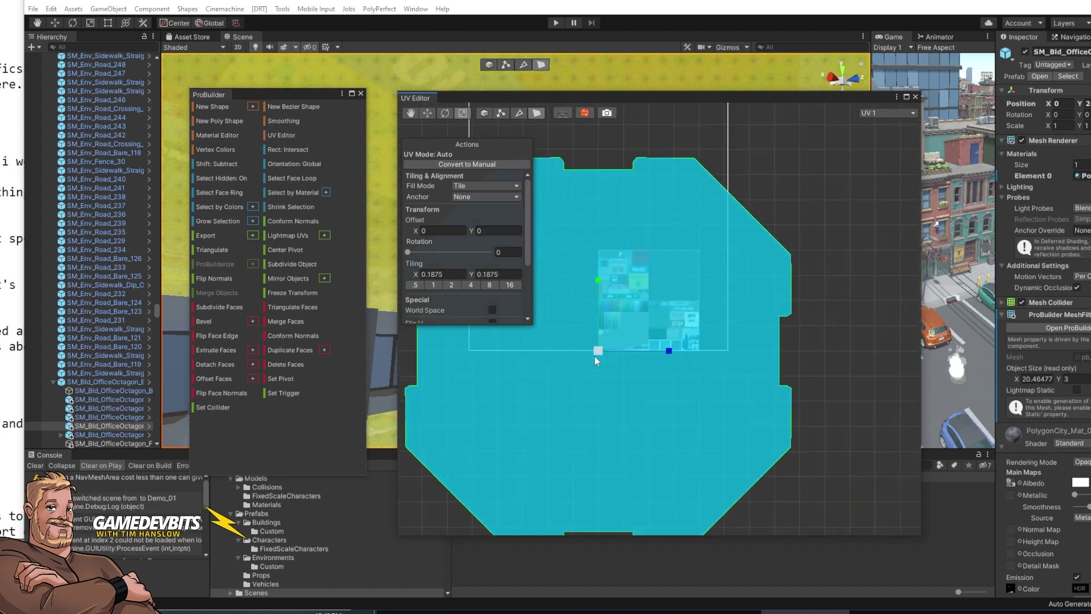
pyautogui.moveTo(597, 353); pyautogui.dragTo(609, 411)
pyautogui.scroll(4, 648, 355)
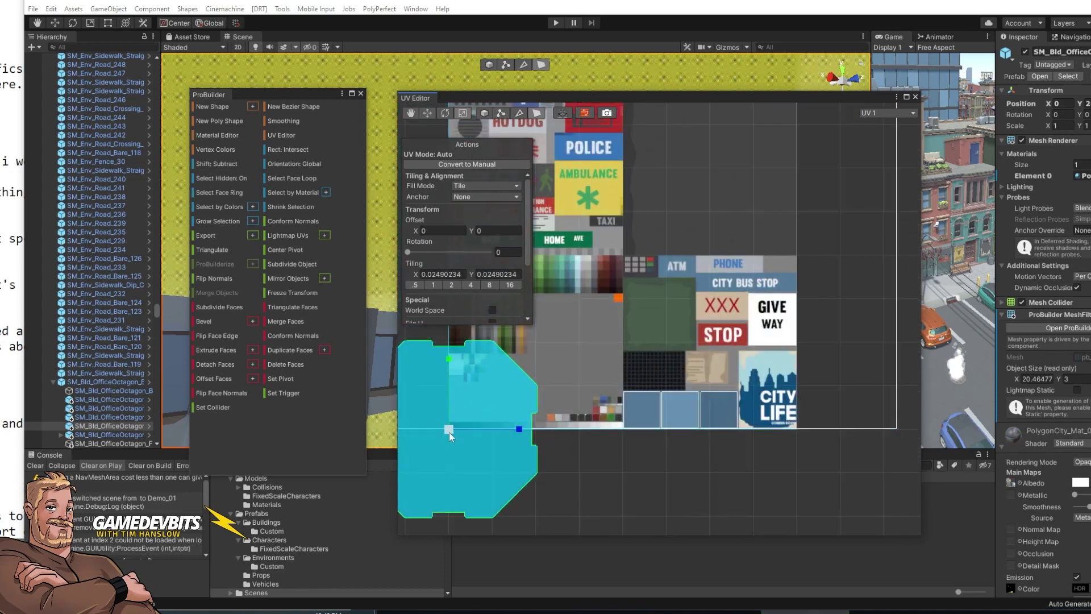
pyautogui.moveTo(449, 432); pyautogui.dragTo(663, 317)
pyautogui.moveTo(641, 368); pyautogui.dragTo(683, 407, button='middle')
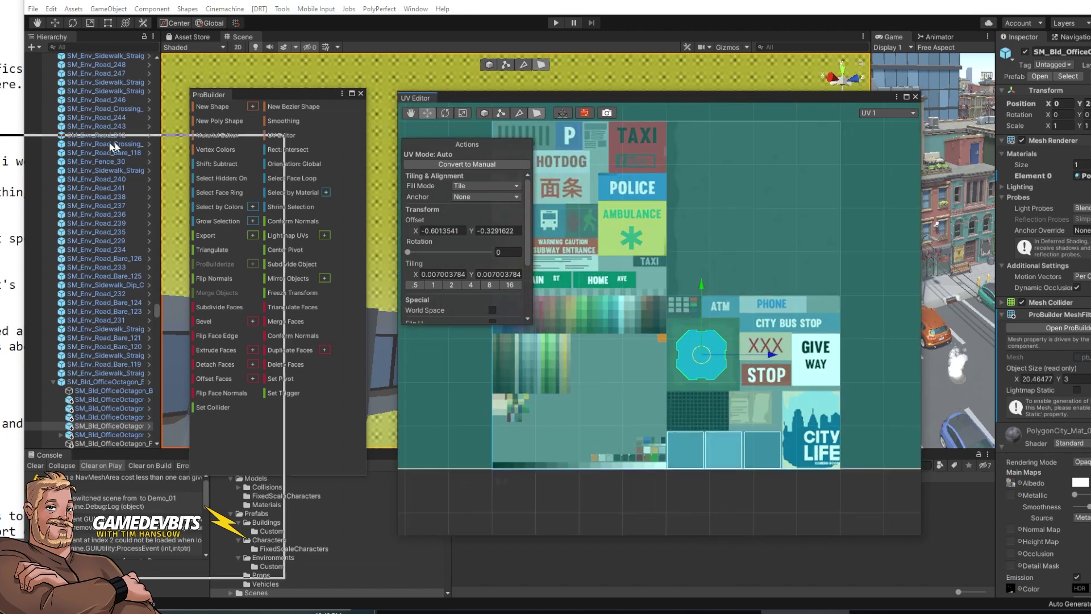
# Place the UV Editor beside the scene and move the floor and ceiling UVs onto the plain grey area near the orange swatch
pyautogui.moveTo(751, 98); pyautogui.dragTo(0, 133)
pyautogui.moveTo(728, 326); pyautogui.dragTo(762, 220, button='middle')
pyautogui.moveTo(0, 378); pyautogui.dragTo(17, 331, button='middle')
pyautogui.scroll(2, 17, 330)
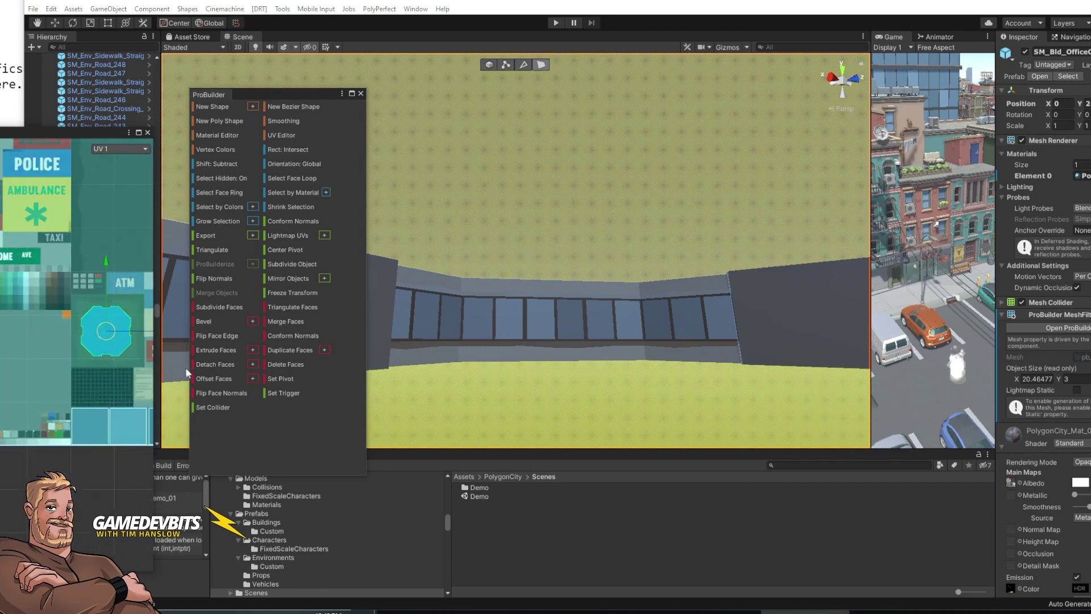
pyautogui.scroll(6, 85, 353)
pyautogui.scroll(-5, 85, 353)
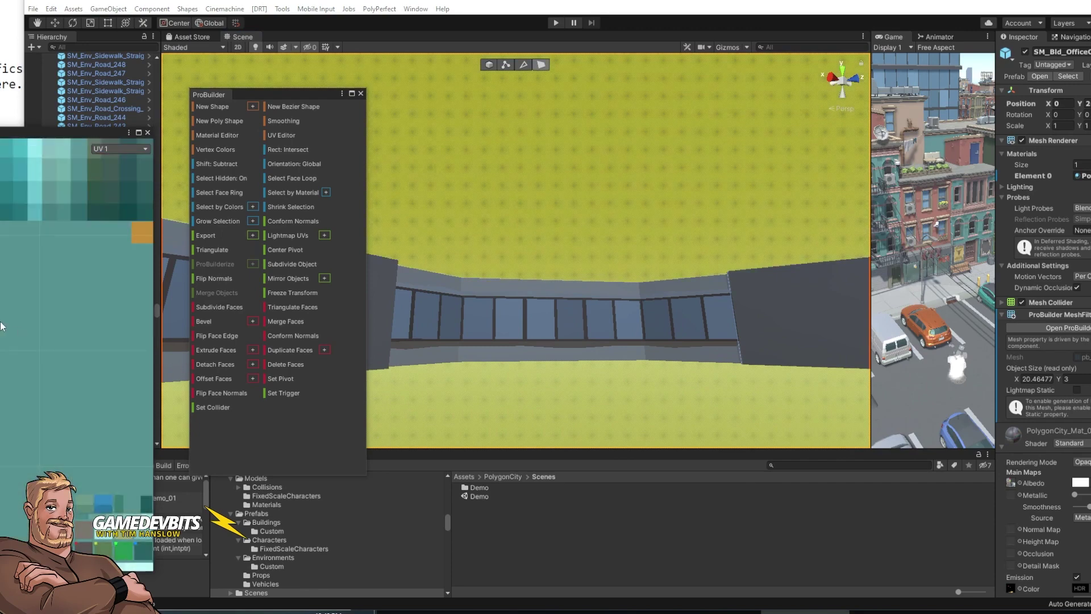
pyautogui.moveTo(0, 417); pyautogui.dragTo(93, 385, button='middle')
pyautogui.moveTo(18, 284); pyautogui.dragTo(0, 282)
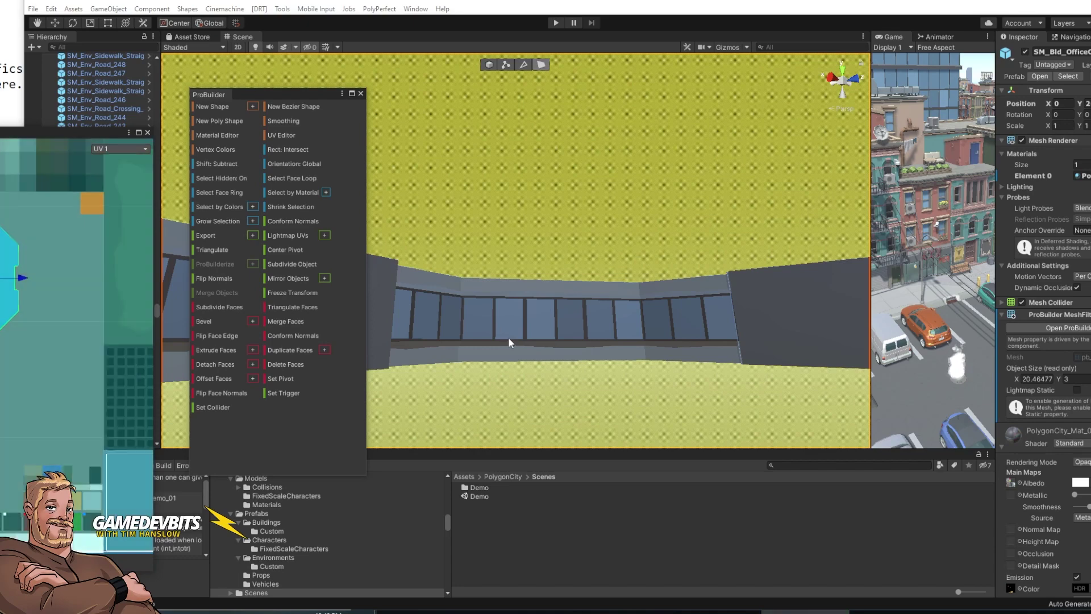
# Select only the storey's floor face, scale its UVs down and move them onto a green swatch of the atlas
pyautogui.click(560, 381)
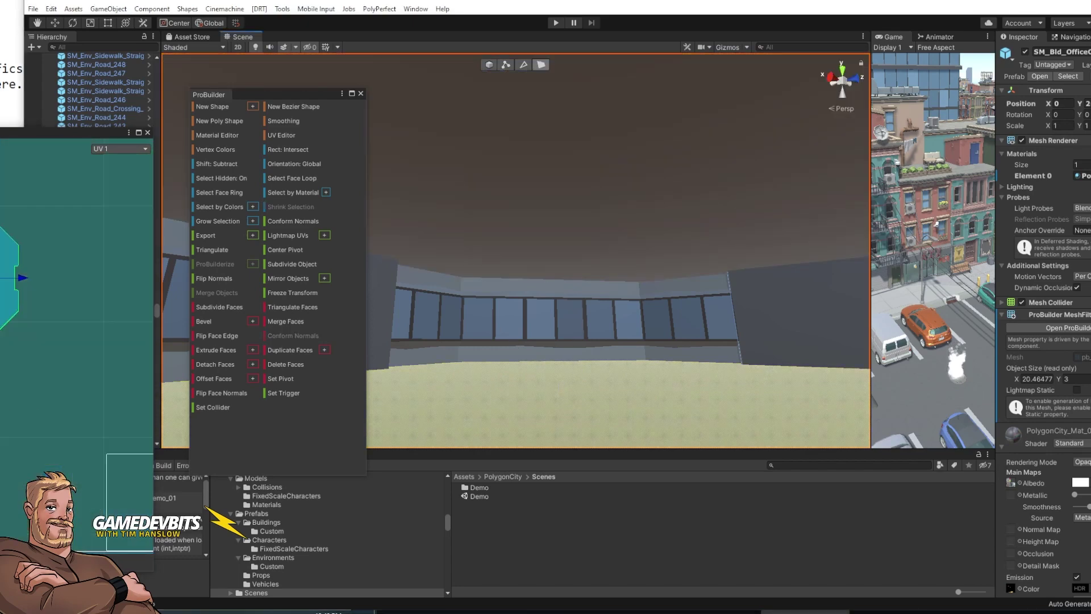
pyautogui.scroll(-5, 3, 368)
pyautogui.scroll(3, 3, 369)
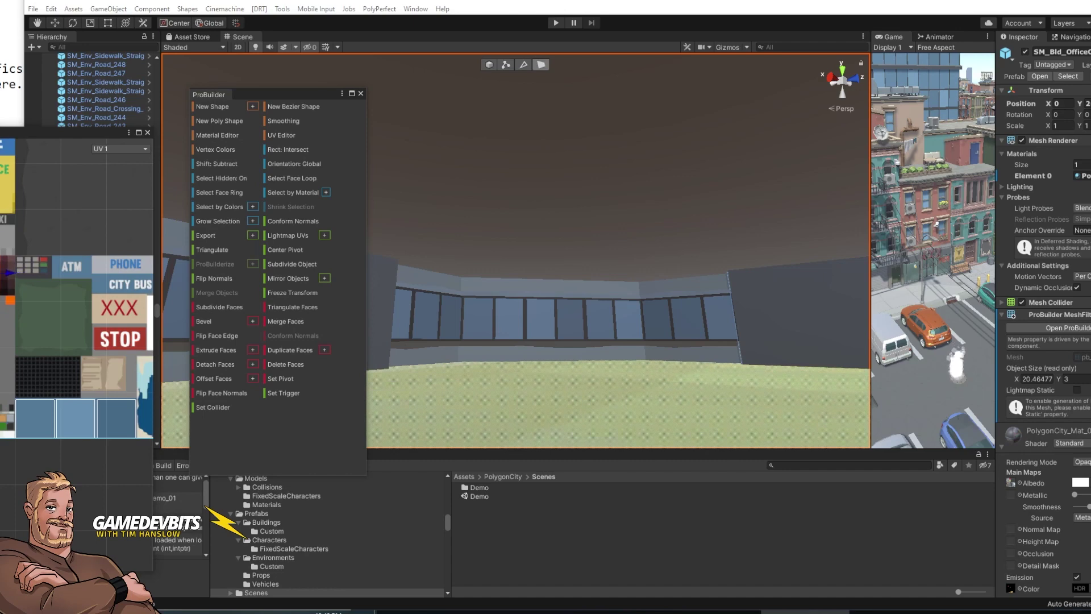
pyautogui.scroll(6, 28, 373)
pyautogui.scroll(-3, 28, 373)
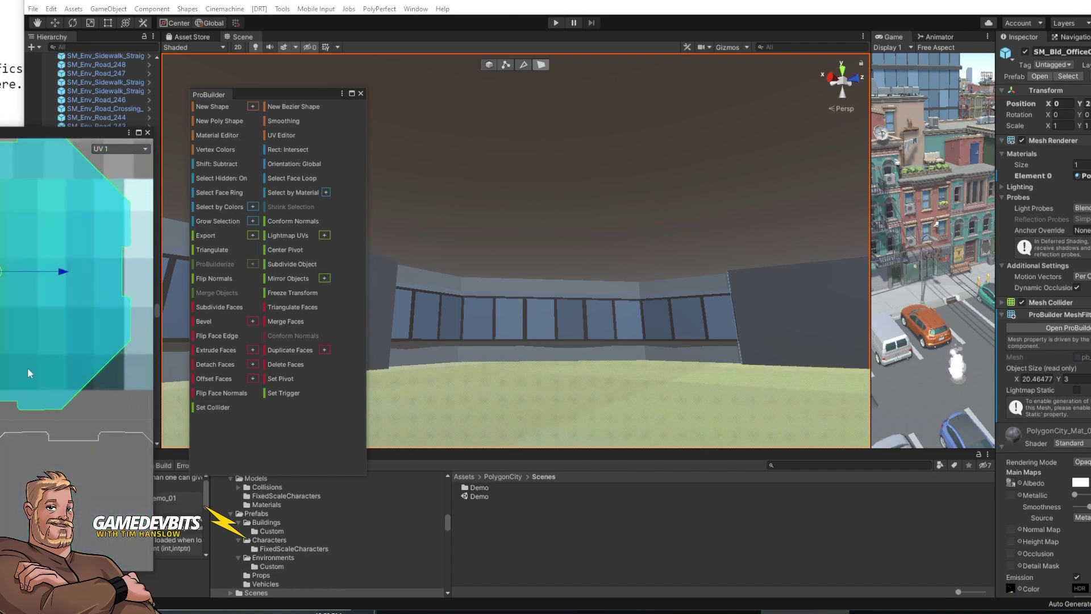
pyautogui.moveTo(13, 327); pyautogui.dragTo(0, 382, button='middle')
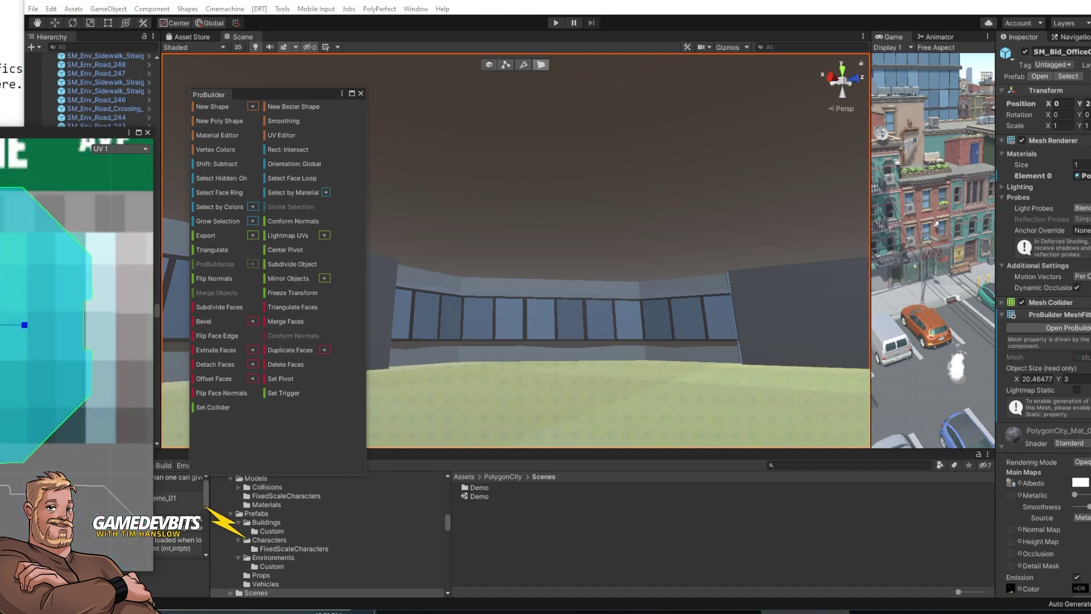
pyautogui.moveTo(24, 324); pyautogui.dragTo(0, 325)
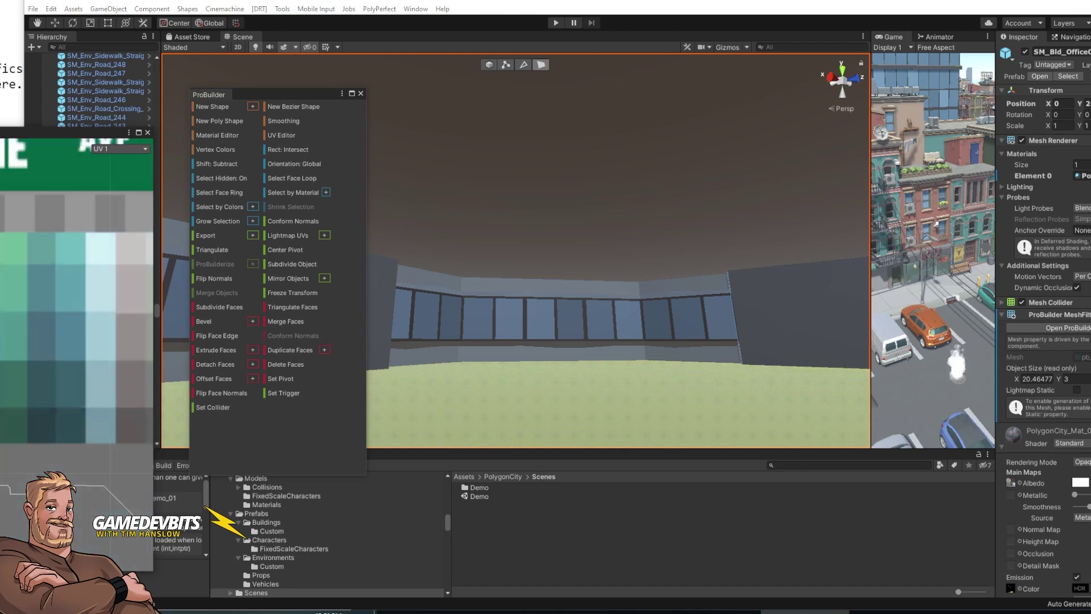
pyautogui.press('w')
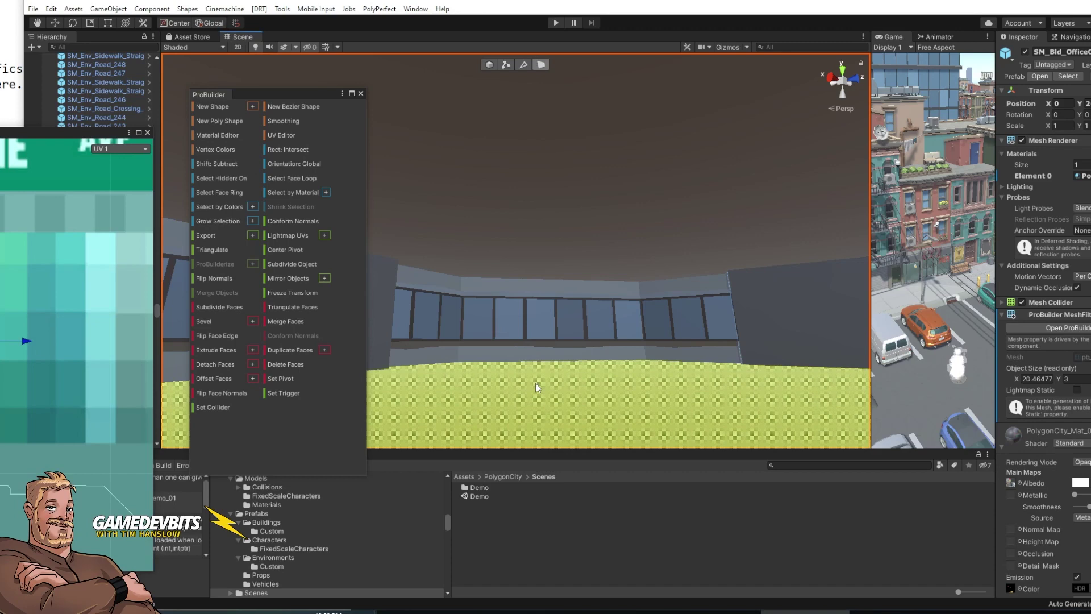
# Select the ceiling face, scale its UVs down and place them on a dark red swatch of the atlas
pyautogui.click(581, 215)
pyautogui.moveTo(622, 316); pyautogui.dragTo(568, 244, button='right')
pyautogui.press('w')
pyautogui.press('w')
pyautogui.click(567, 203)
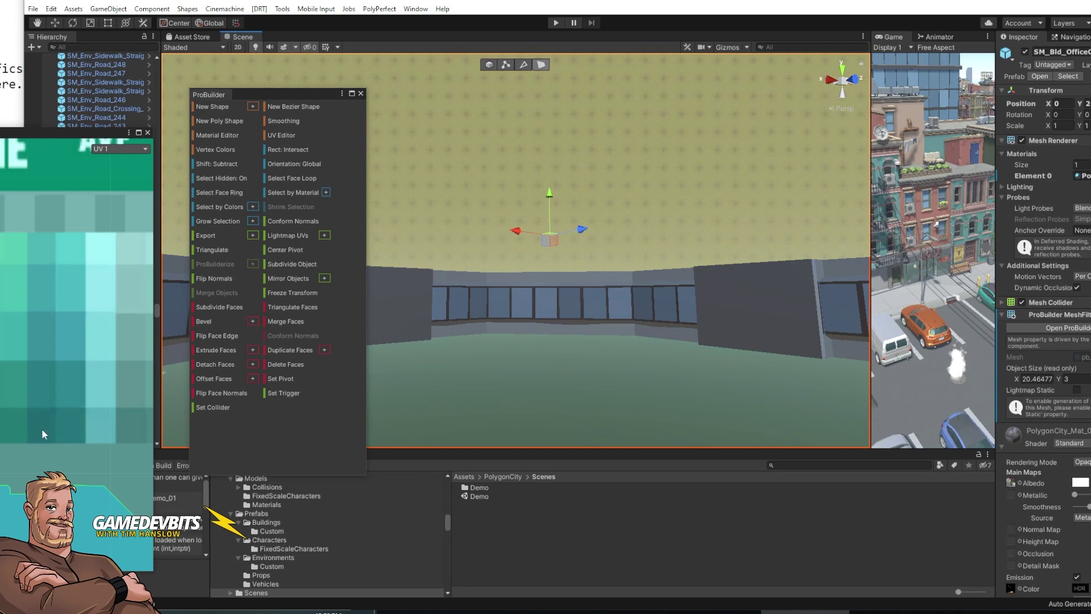
pyautogui.scroll(-4, 42, 434)
pyautogui.moveTo(3, 456); pyautogui.dragTo(33, 335)
pyautogui.press('r')
pyautogui.scroll(-3, 34, 336)
pyautogui.scroll(4, 33, 337)
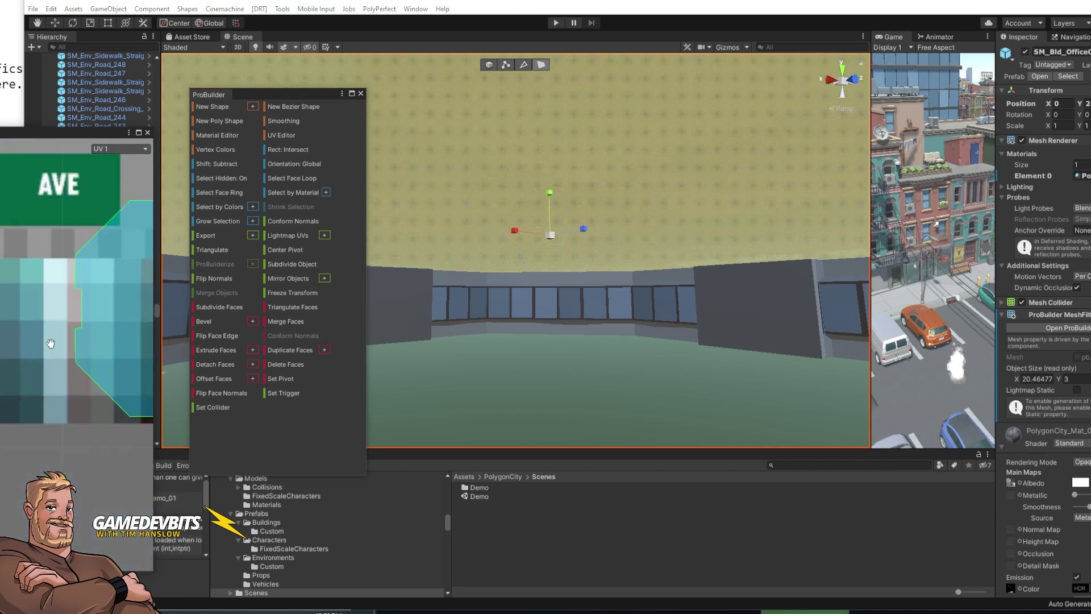
pyautogui.scroll(-2, 49, 341)
pyautogui.scroll(4, 9, 342)
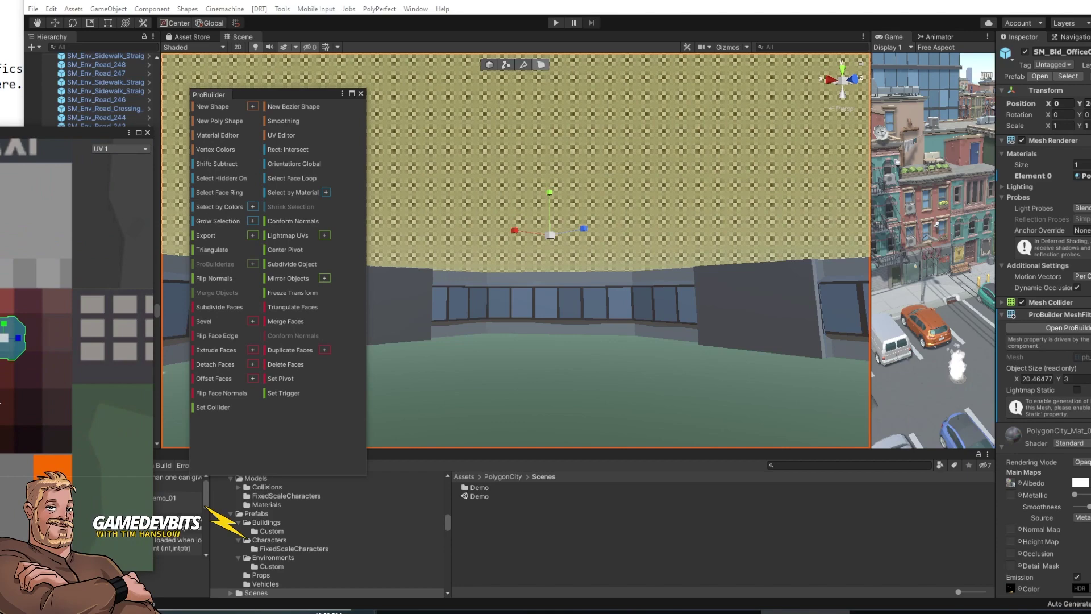
pyautogui.moveTo(9, 342)
pyautogui.mouseDown()
pyautogui.moveTo(17, 356)
pyautogui.moveTo(2, 332)
pyautogui.mouseUp()
pyautogui.press('w')
pyautogui.click(544, 350)
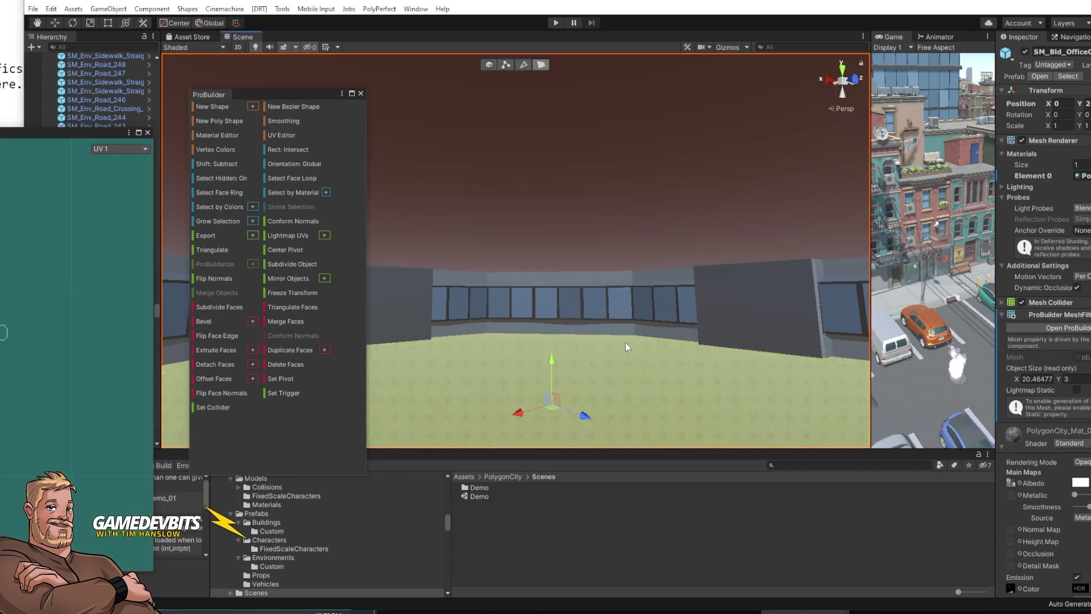
# Select the first five adjoining window-pane faces of the interior wall, starting beside the plain wall section
pyautogui.moveTo(688, 358)
pyautogui.keyDown('alt'); pyautogui.mouseDown()
pyautogui.moveTo(719, 312)
pyautogui.moveTo(668, 351)
pyautogui.mouseUp(); pyautogui.keyUp('alt')
pyautogui.moveTo(667, 352); pyautogui.dragTo(611, 398, button='right')
pyautogui.click(533, 215)
pyautogui.moveTo(639, 265); pyautogui.dragTo(633, 267, button='right')
pyautogui.keyDown('alt'); pyautogui.moveTo(633, 268); pyautogui.dragTo(975, 250); pyautogui.keyUp('alt')
pyautogui.press('q')
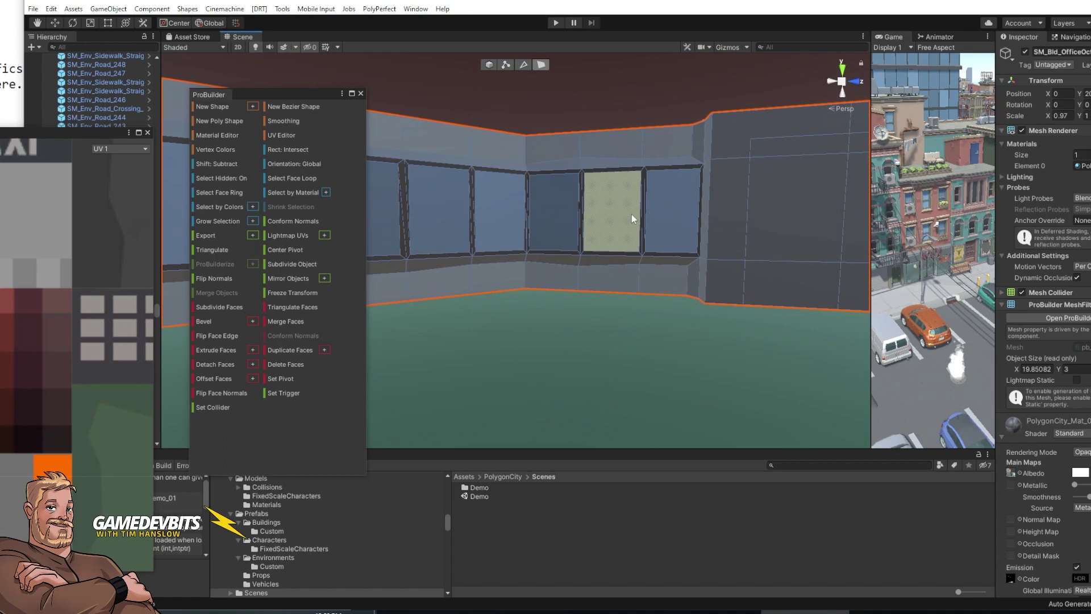
pyautogui.click(663, 204)
pyautogui.keyDown('shift'); pyautogui.click(591, 209); pyautogui.keyUp('shift')
pyautogui.keyDown('shift'); pyautogui.click(553, 205); pyautogui.keyUp('shift')
pyautogui.keyDown('shift'); pyautogui.click(482, 203); pyautogui.keyUp('shift')
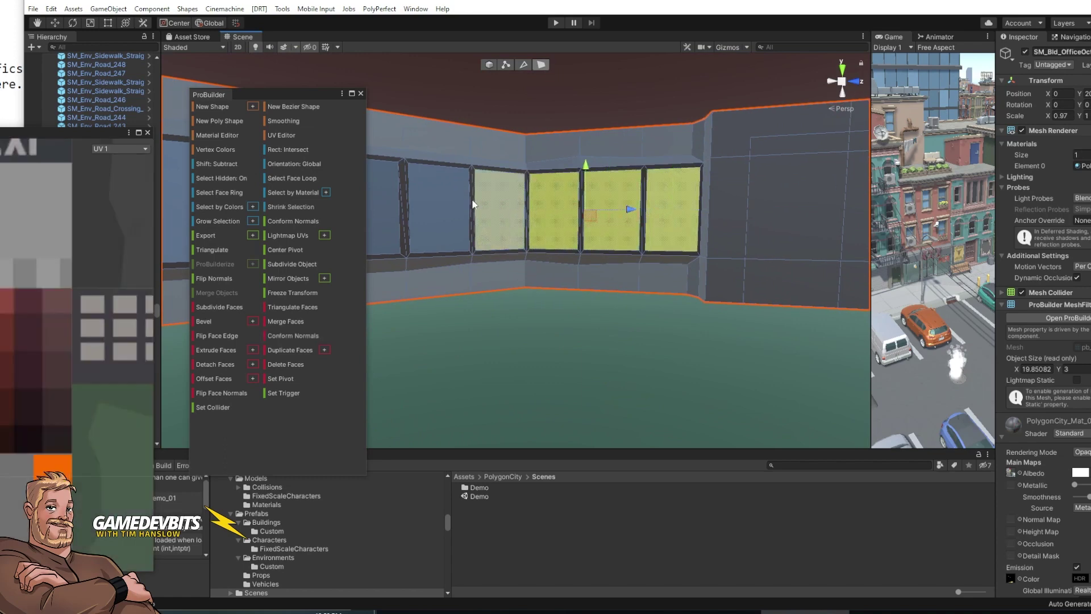
pyautogui.keyDown('shift'); pyautogui.click(416, 205); pyautogui.keyUp('shift')
# Add the remaining panes of that window run, up to the next plain wall section, to the face selection
pyautogui.moveTo(563, 250); pyautogui.dragTo(483, 235, button='right')
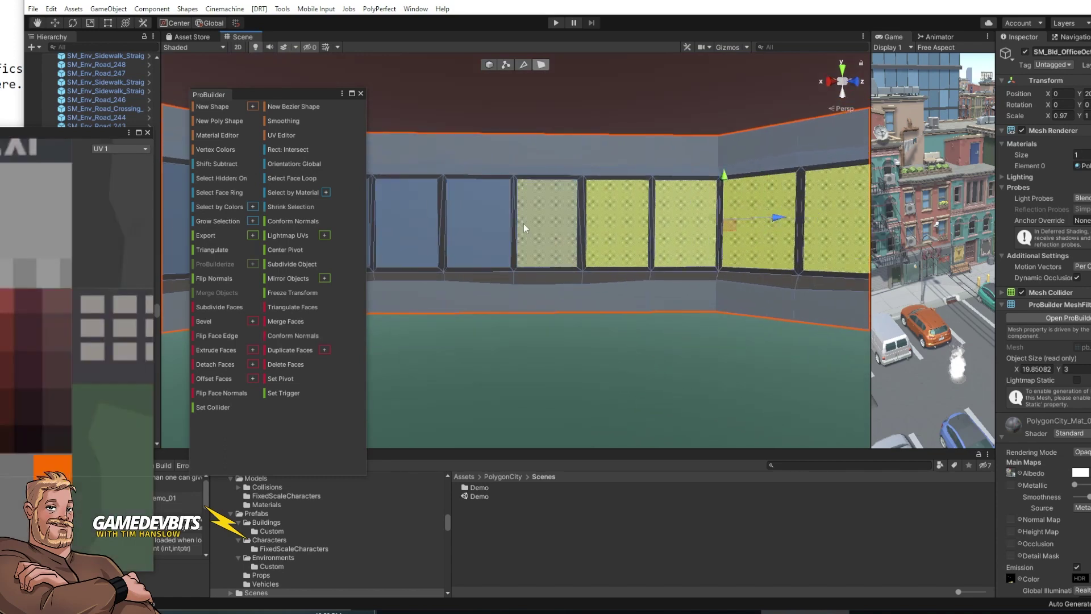
pyautogui.keyDown('alt'); pyautogui.moveTo(552, 233); pyautogui.dragTo(458, 238); pyautogui.keyUp('alt')
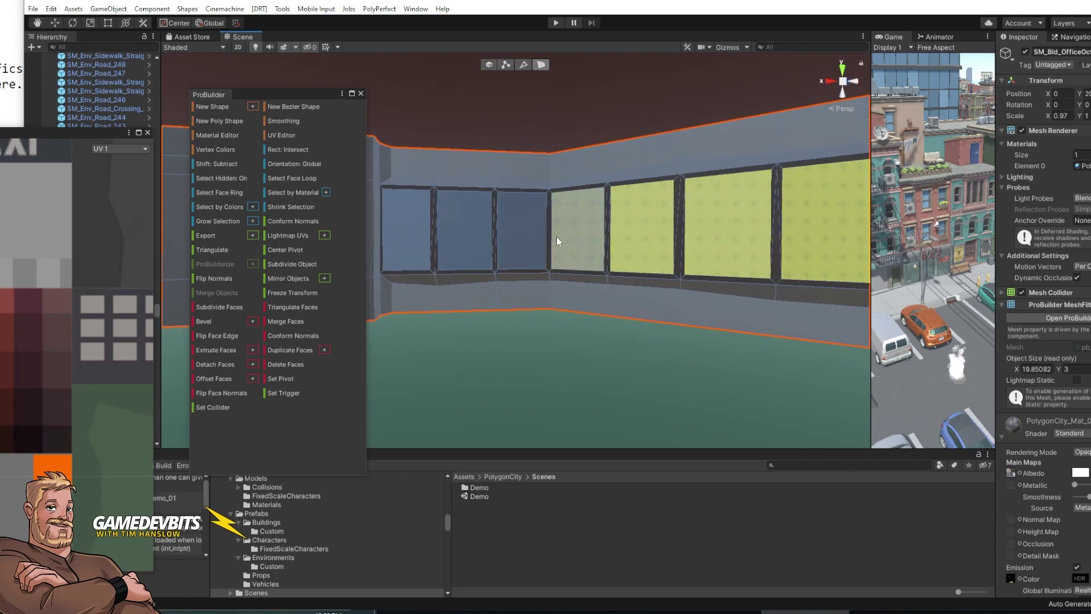
pyautogui.keyDown('shift'); pyautogui.click(554, 235); pyautogui.keyUp('shift')
pyautogui.keyDown('shift'); pyautogui.click(528, 235); pyautogui.keyUp('shift')
pyautogui.keyDown('shift'); pyautogui.click(478, 234); pyautogui.keyUp('shift')
pyautogui.keyDown('shift'); pyautogui.click(413, 227); pyautogui.keyUp('shift')
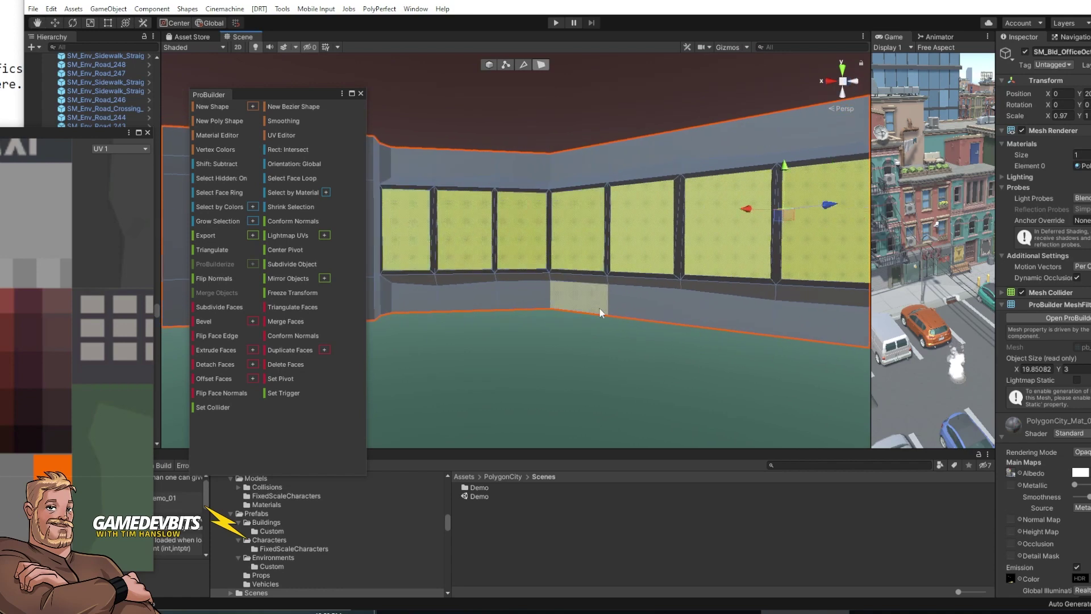
pyautogui.keyDown('alt'); pyautogui.moveTo(414, 227); pyautogui.dragTo(378, 168); pyautogui.keyUp('alt')
# Open the Material Editor and assign the palette's Grass material to the selected window panes
pyautogui.moveTo(283, 93); pyautogui.dragTo(256, 81)
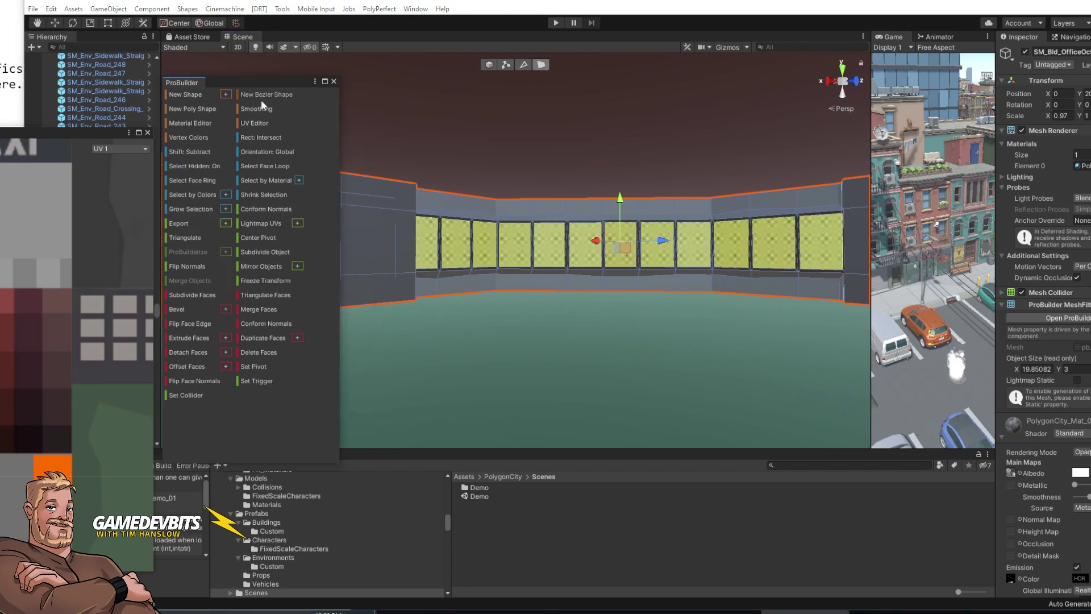
pyautogui.click(183, 124)
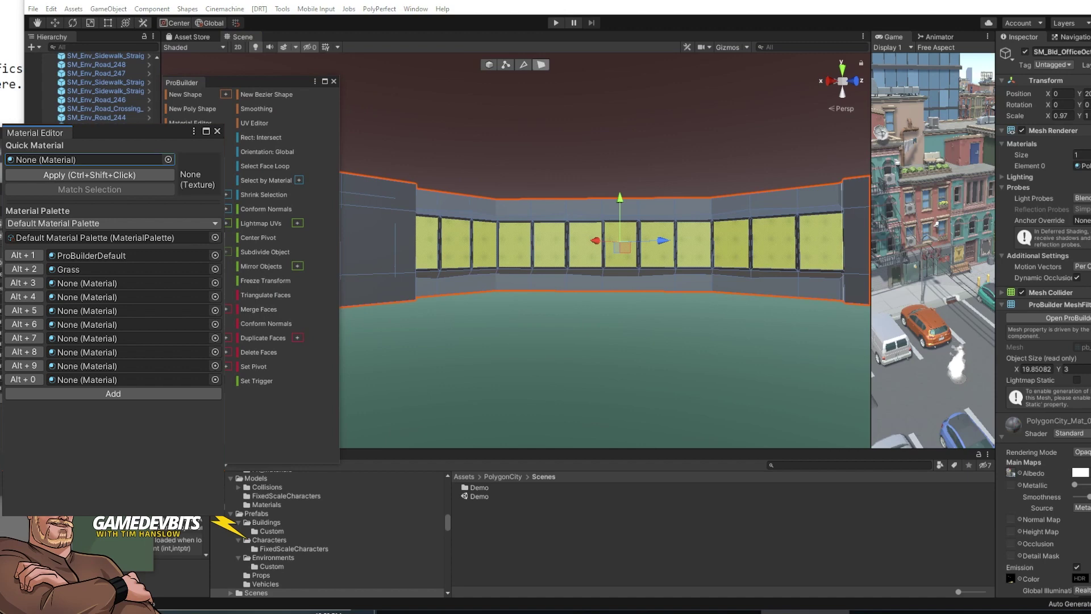
pyautogui.rightClick(23, 269)
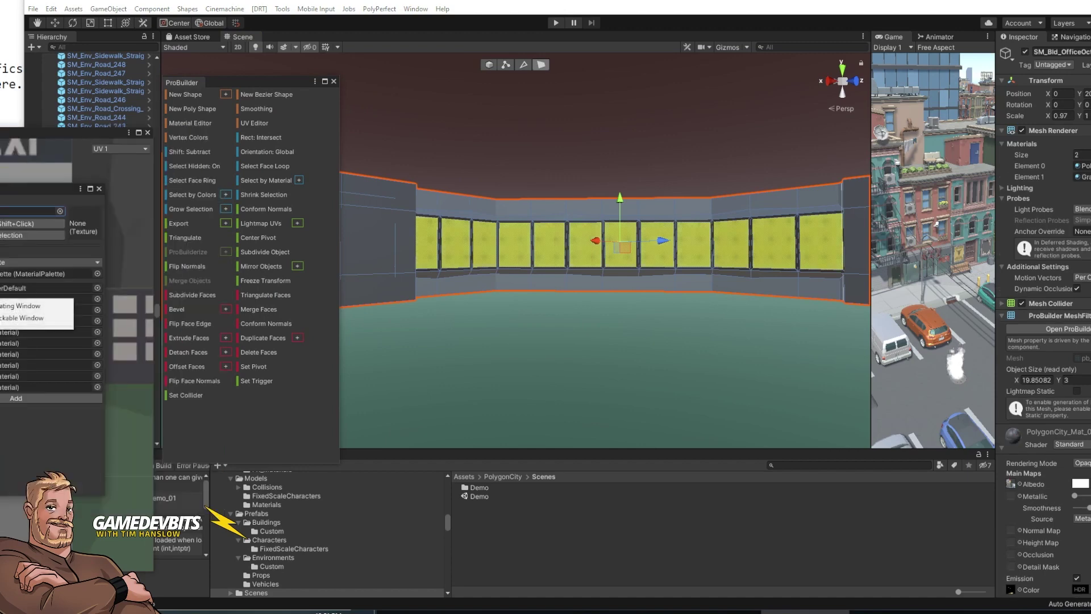
pyautogui.press('Escape')
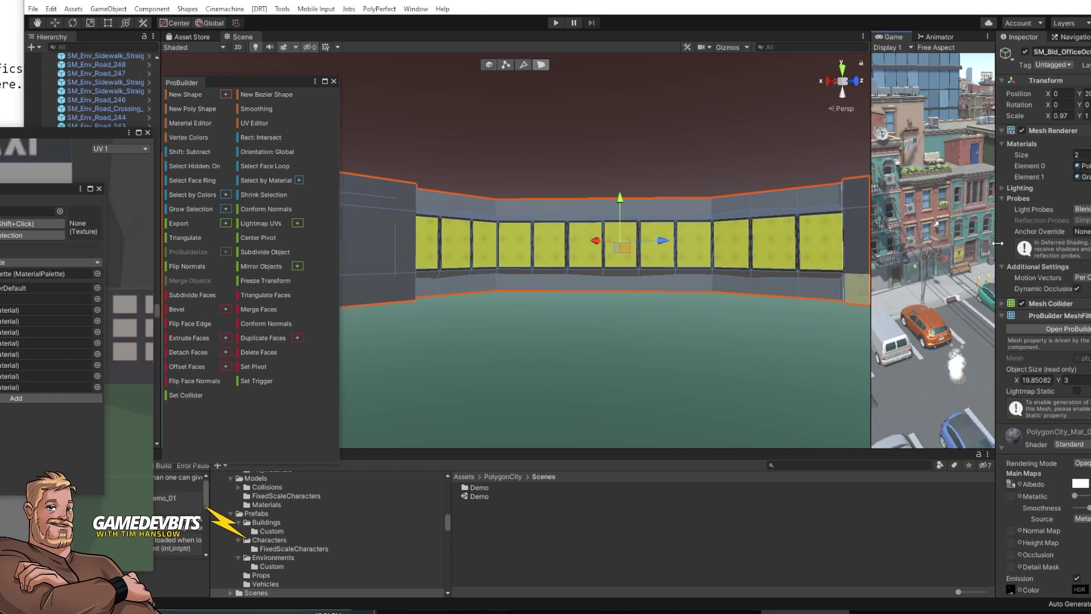
# Widen the Inspector and replace Grass in the interior's Element 1 material slot with PolygonCity_Glass_Mat, searching the materials for "city"
pyautogui.moveTo(996, 243); pyautogui.dragTo(818, 243)
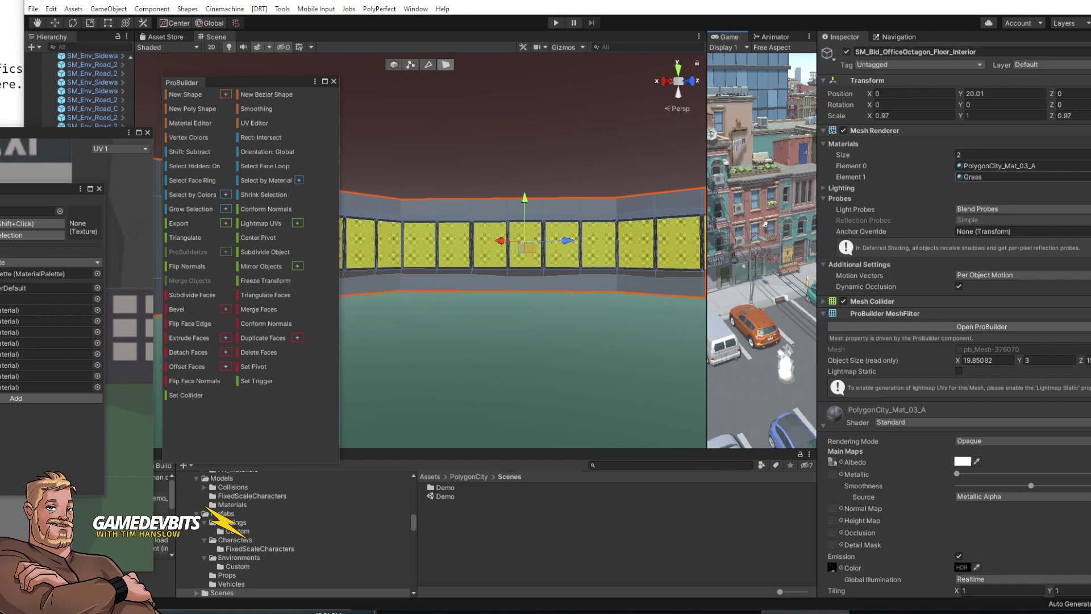
pyautogui.click(1086, 176)
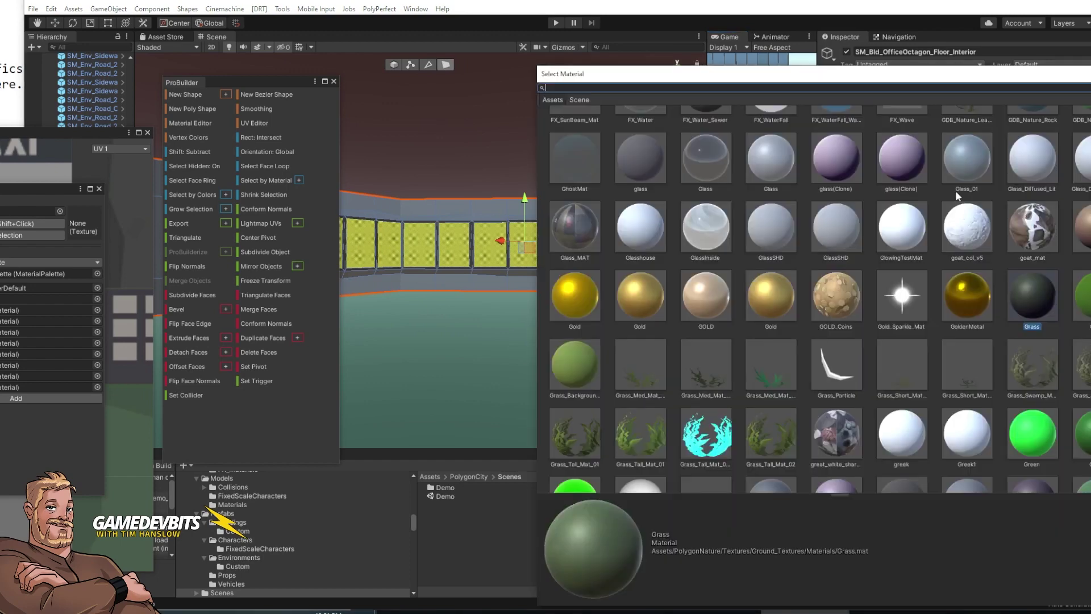
pyautogui.write('city')
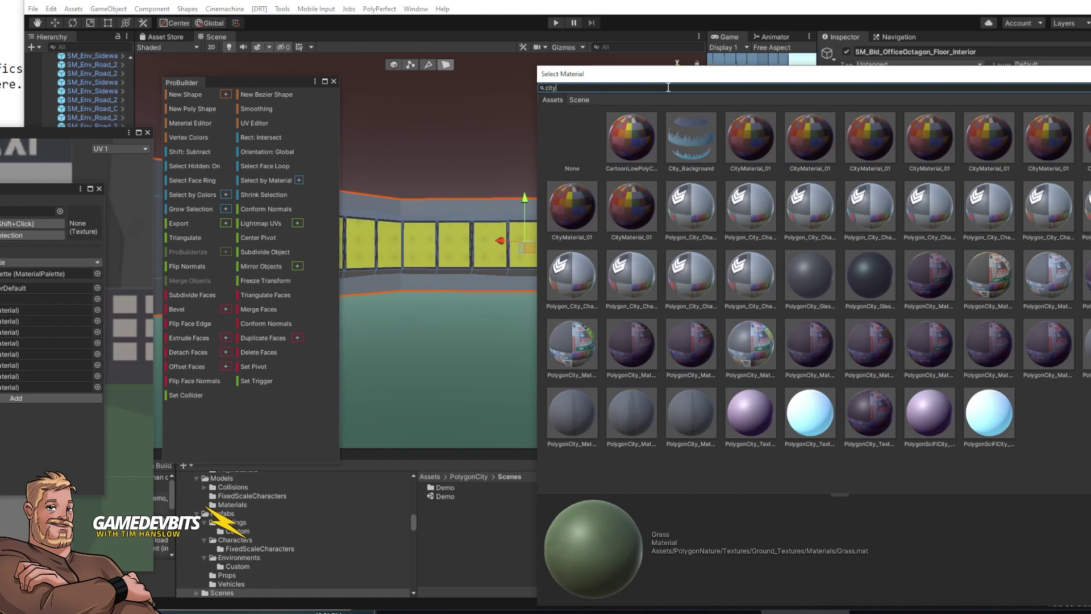
pyautogui.click(810, 275)
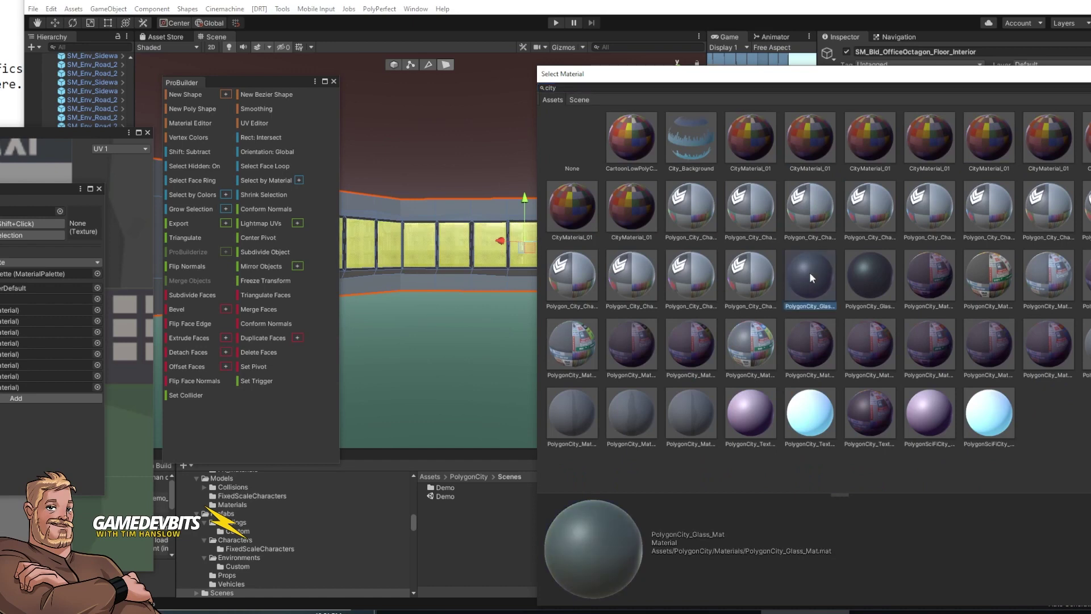
pyautogui.doubleClick(810, 272)
# Switch ProBuilder to object selection and move its tool window clear of the scene view
pyautogui.click(608, 329)
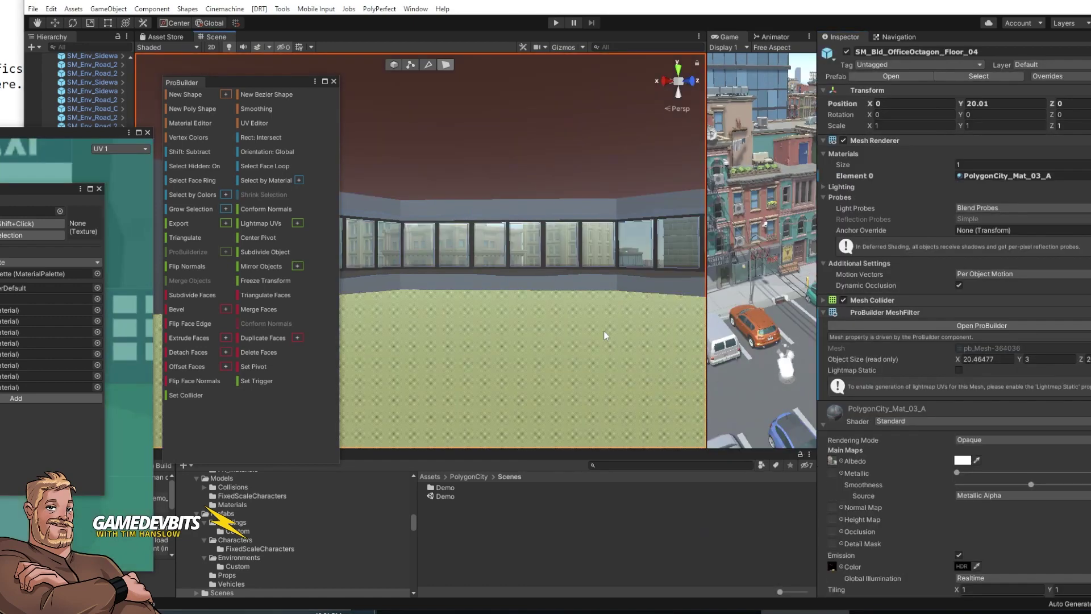
pyautogui.click(396, 66)
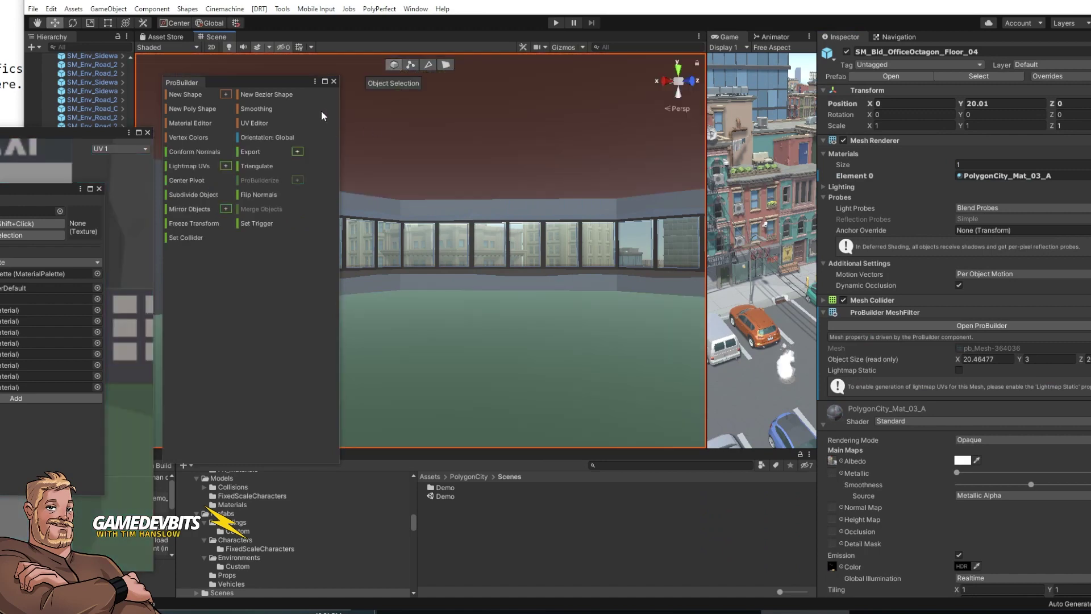
pyautogui.click(333, 81)
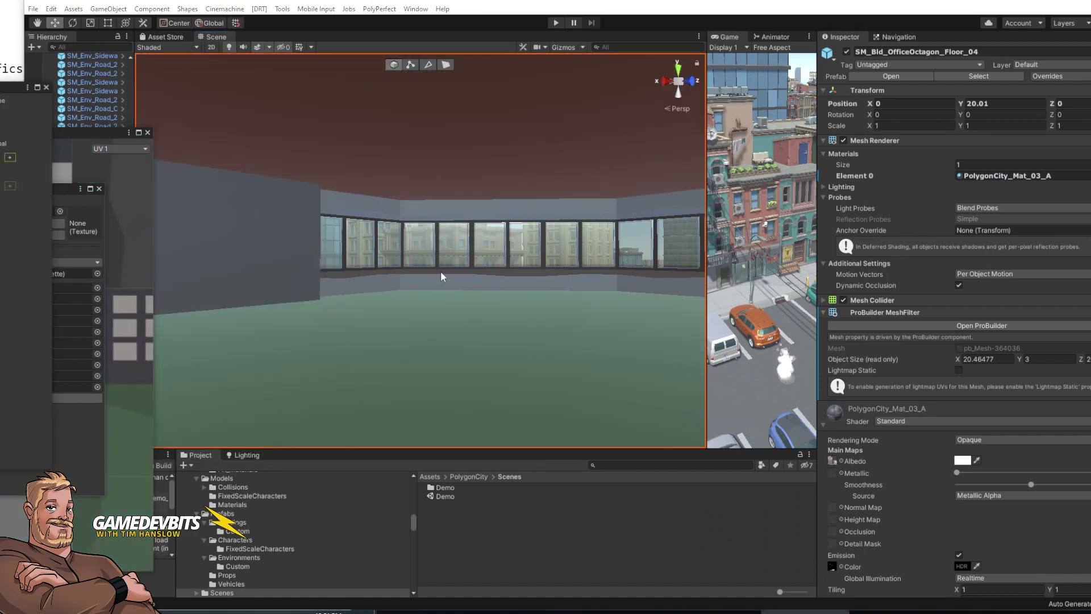
# Examine the storey's interior and the city view through the glass panes, comparing them with the other window runs
pyautogui.keyDown('alt'); pyautogui.moveTo(441, 275); pyautogui.dragTo(595, 290); pyautogui.keyUp('alt')
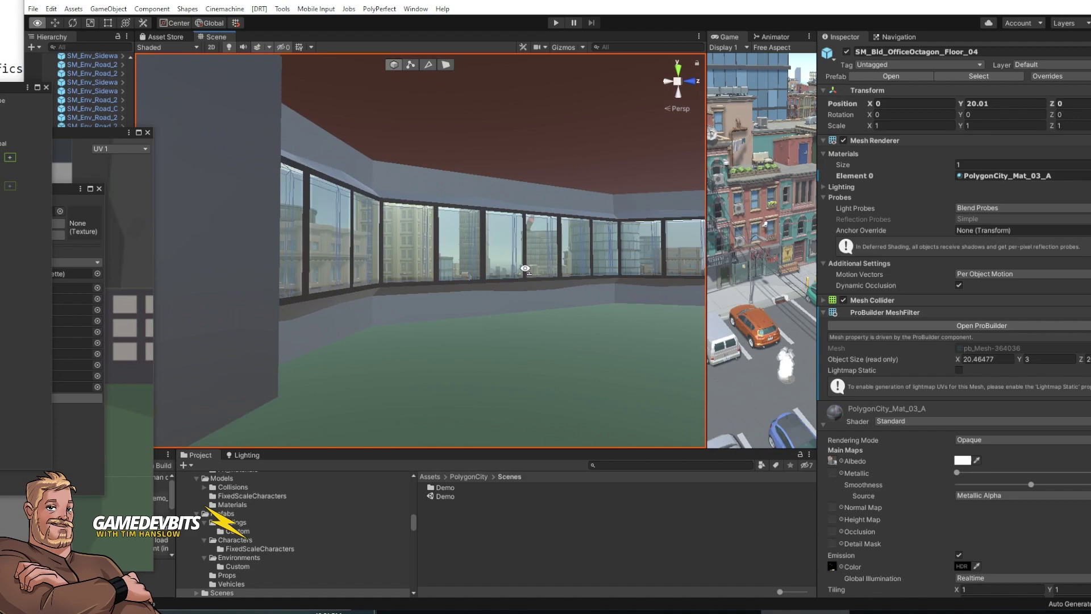
pyautogui.moveTo(458, 286); pyautogui.dragTo(468, 316, button='right')
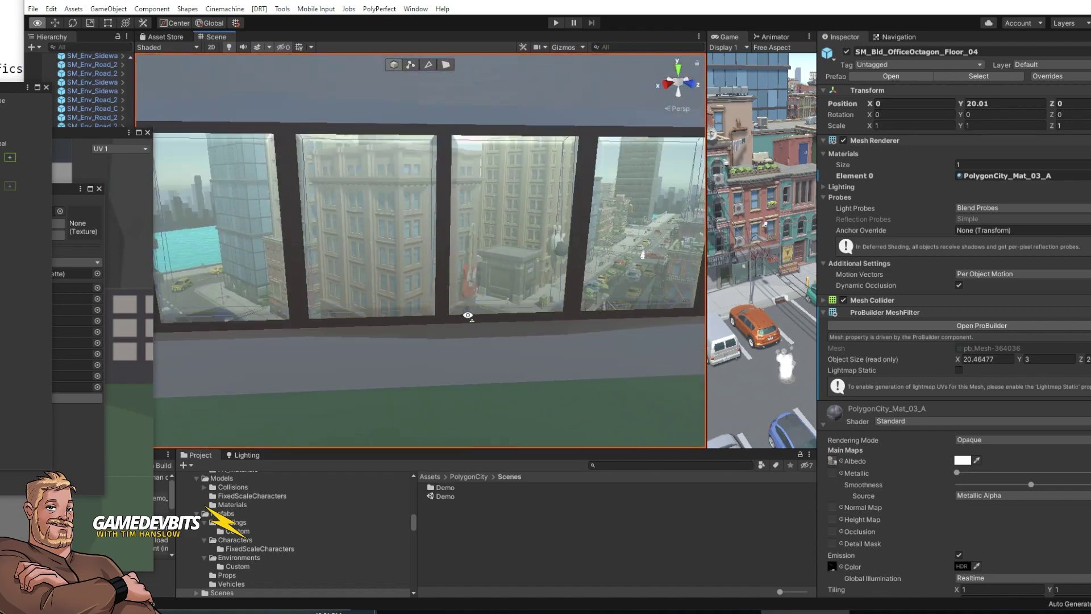
pyautogui.press('f')
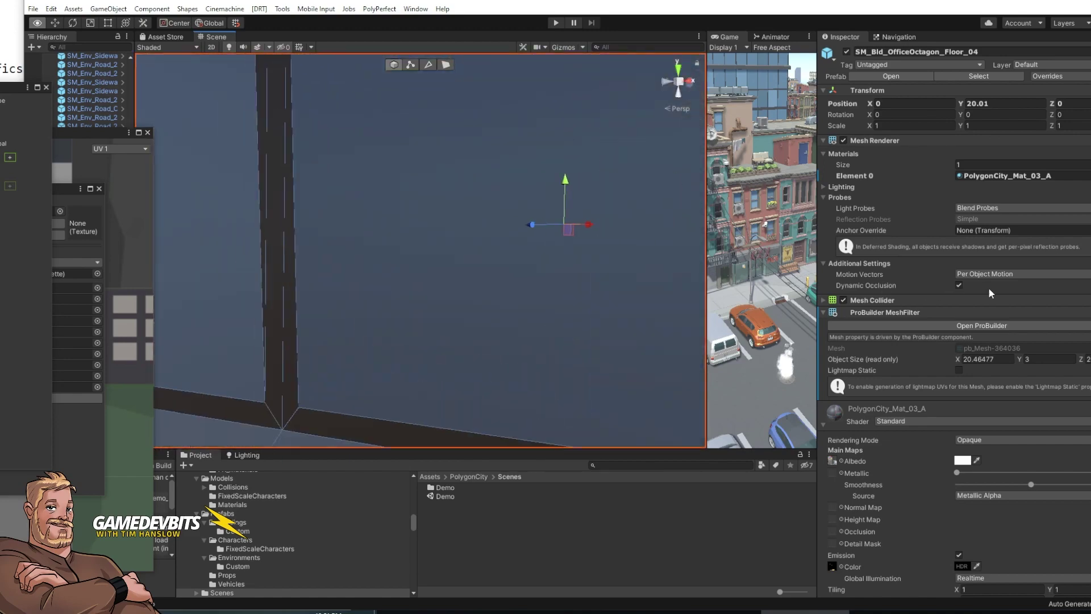
pyautogui.moveTo(997, 290); pyautogui.dragTo(1017, 282, button='right')
pyautogui.press('a')
pyautogui.press('w')
pyautogui.press('d')
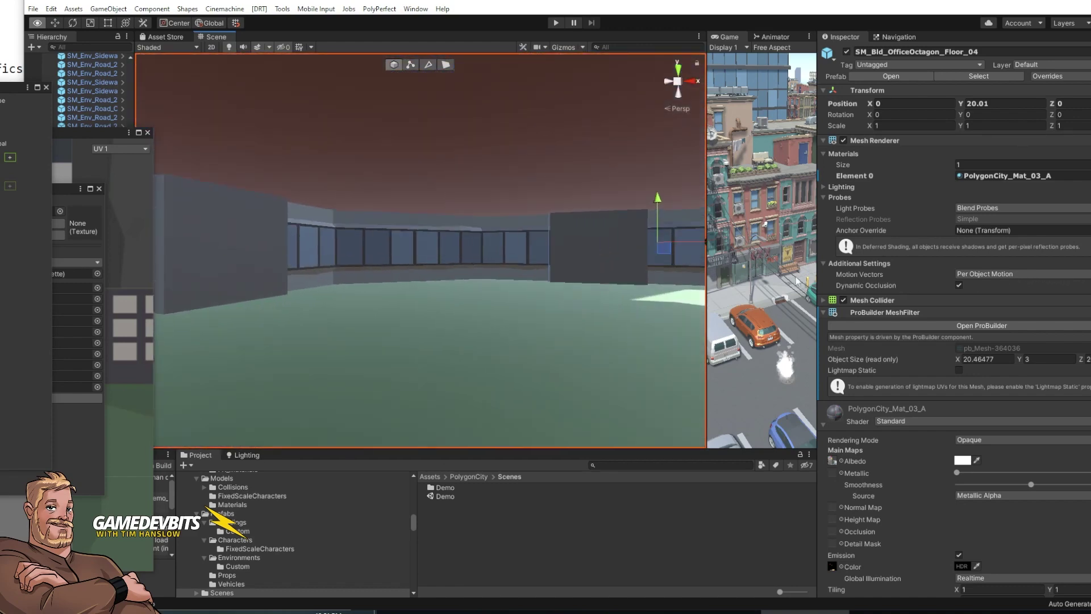
pyautogui.moveTo(685, 284); pyautogui.dragTo(420, 279, button='right')
pyautogui.press('w')
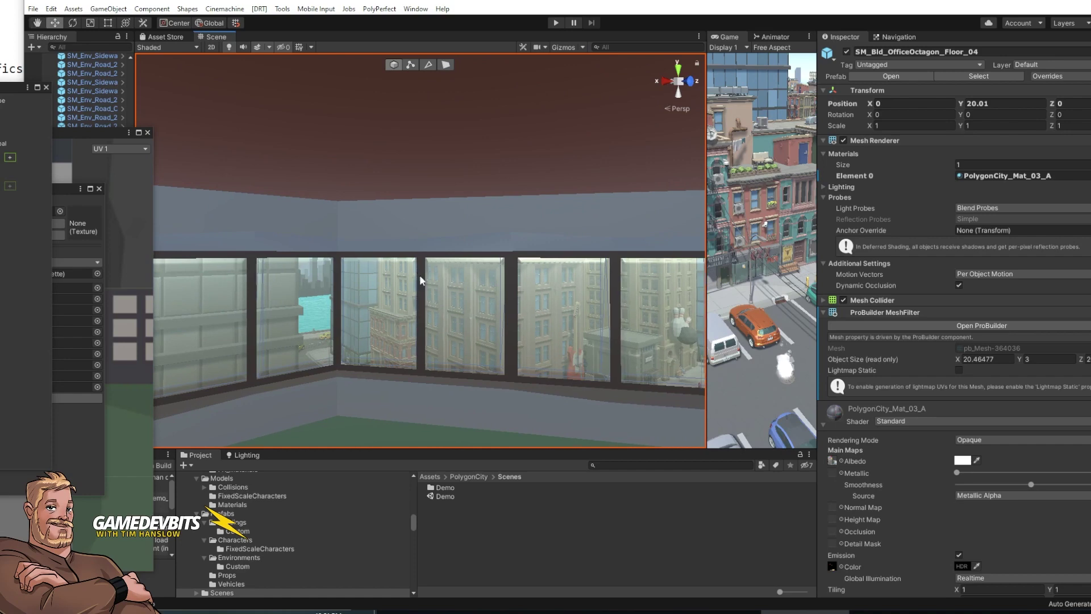